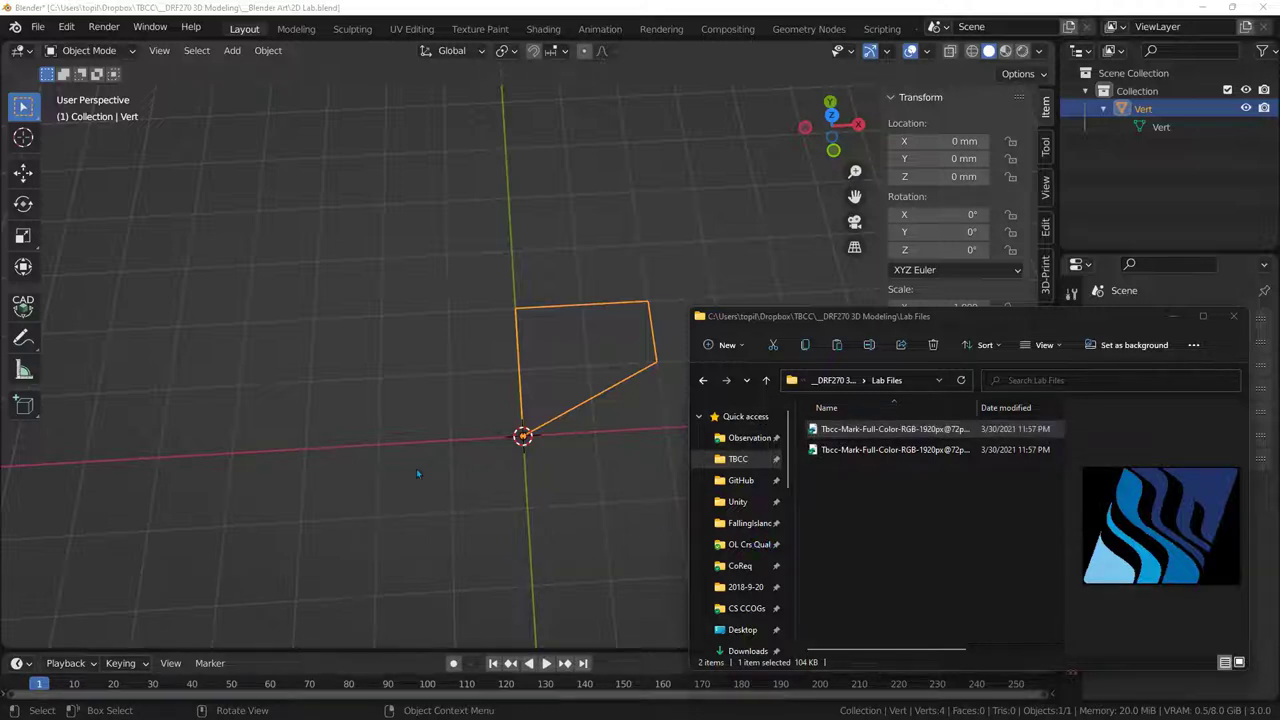
left_click(778, 543)
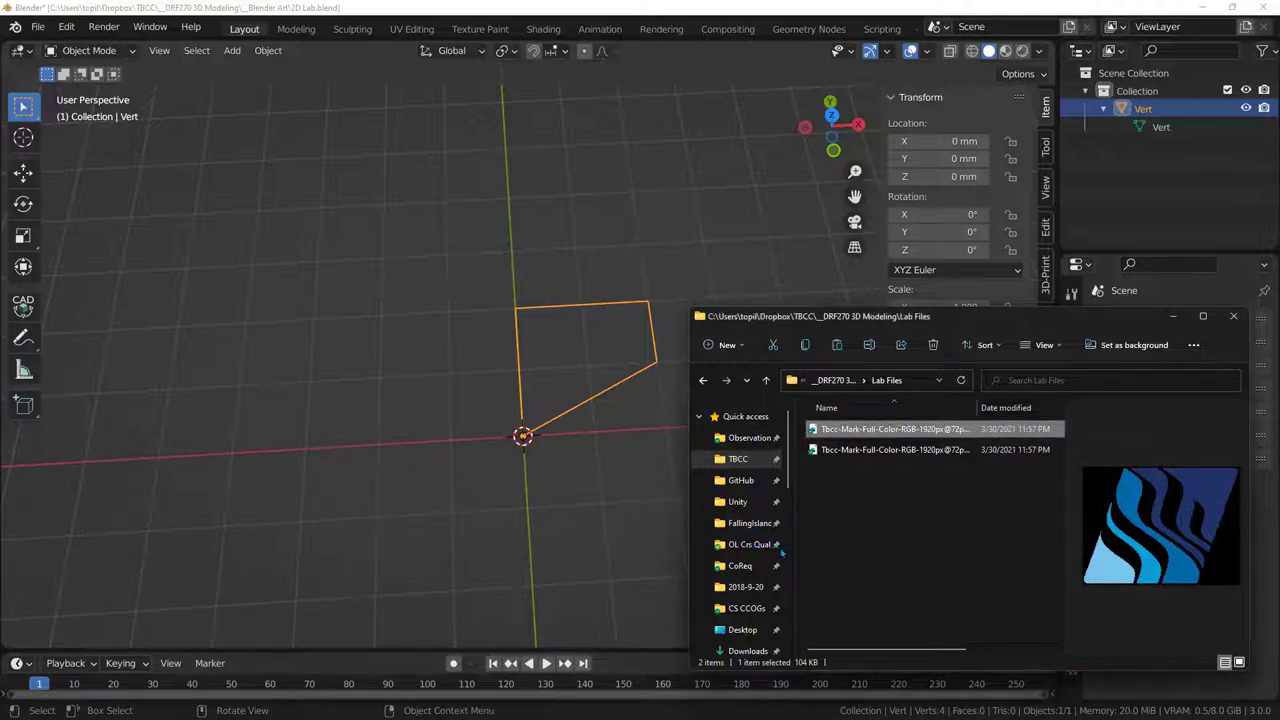
left_click(830, 449)
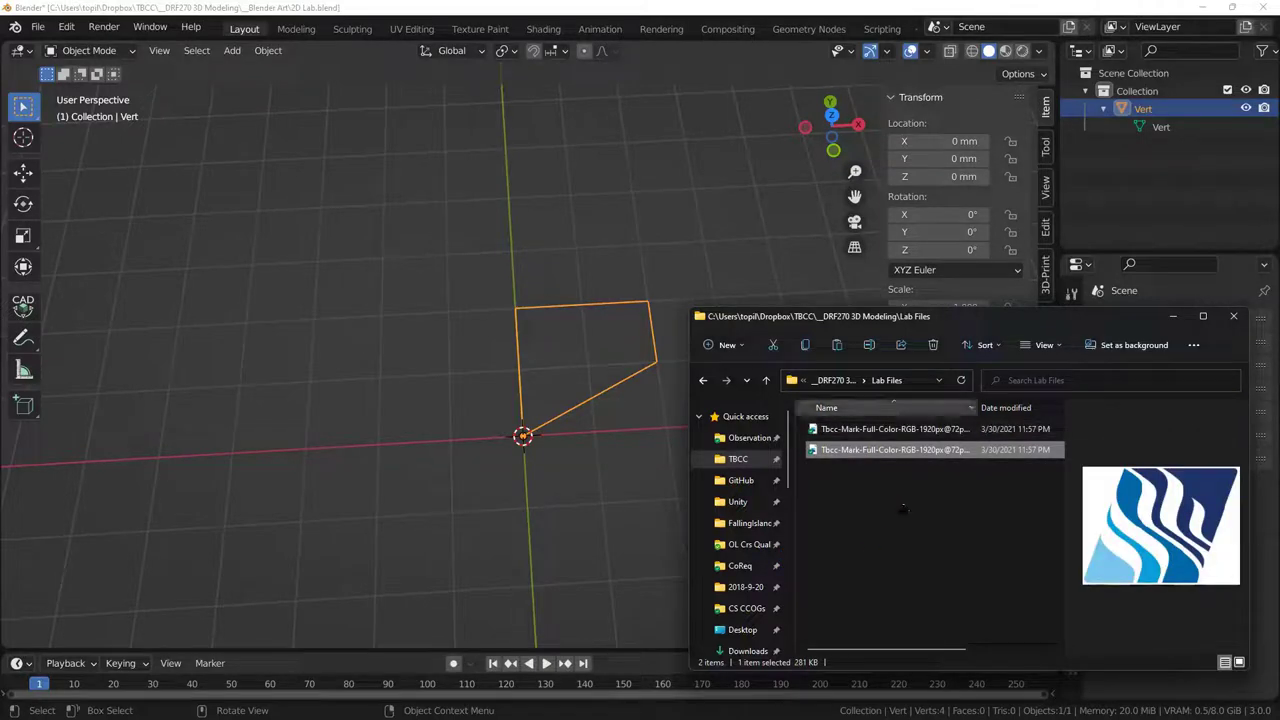
left_click_drag(977, 407, 1017, 407)
key("Up")
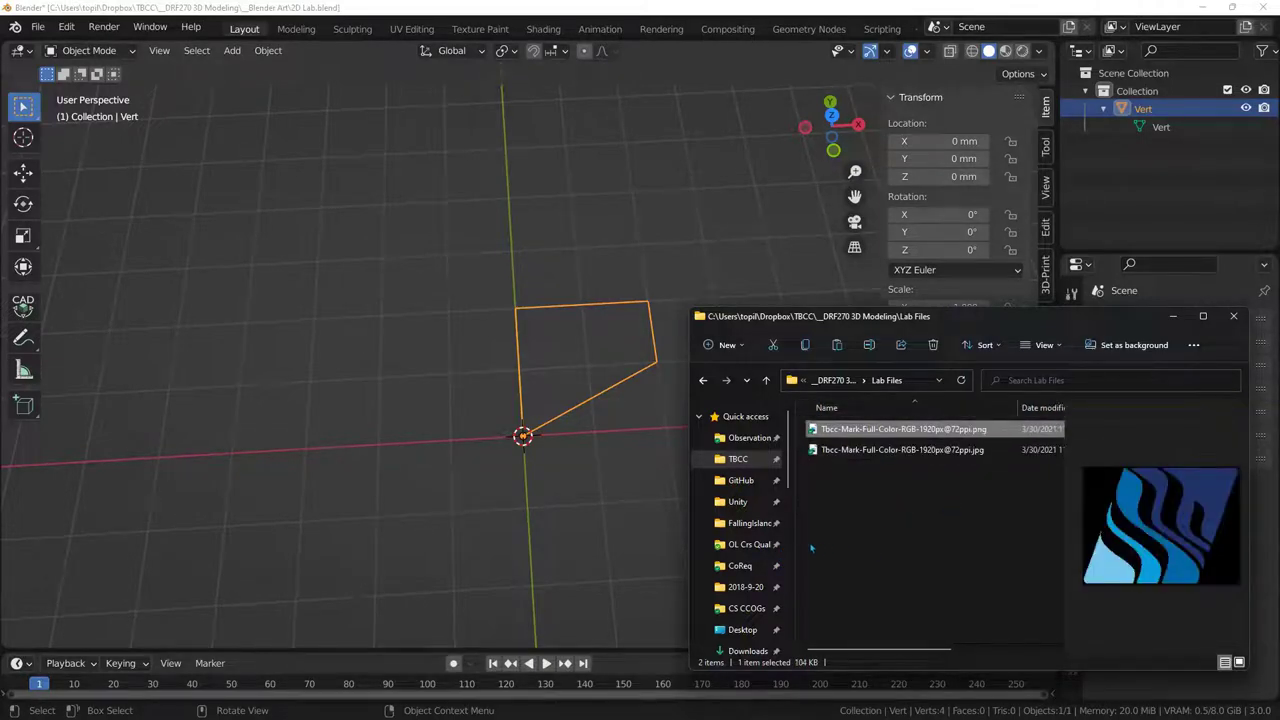
key("Down")
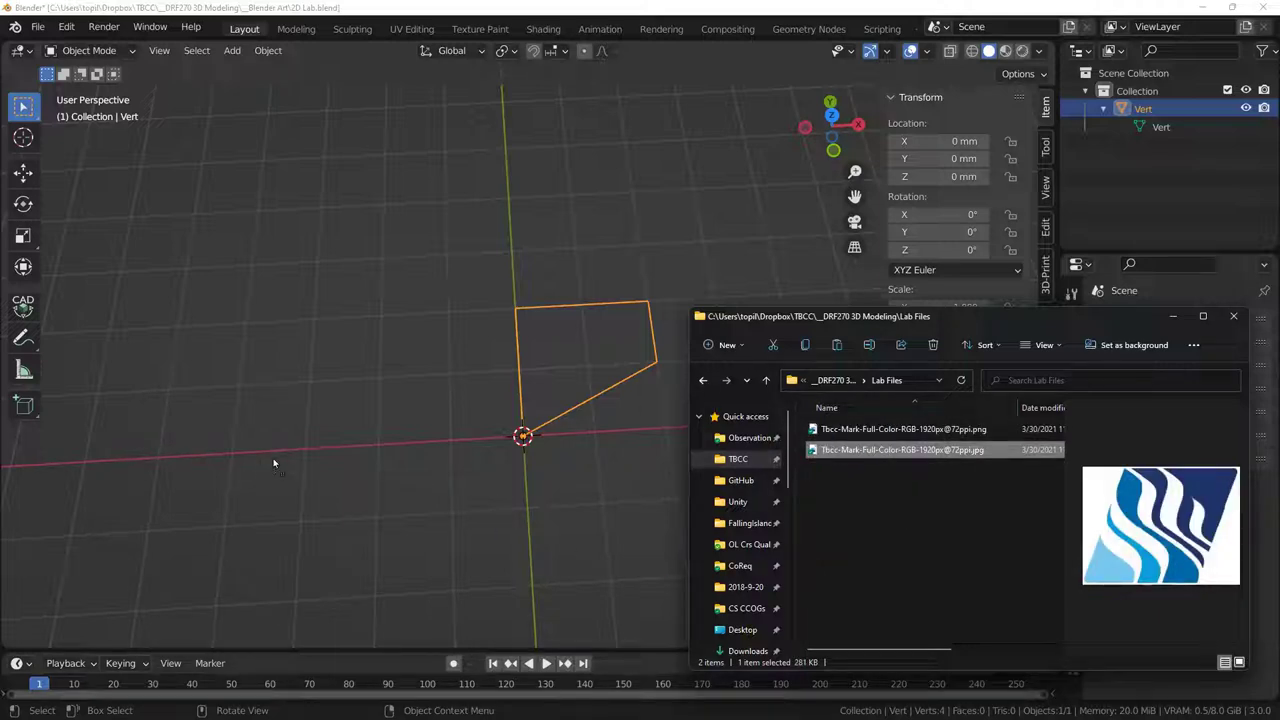
left_click_drag(273, 458, 229, 392)
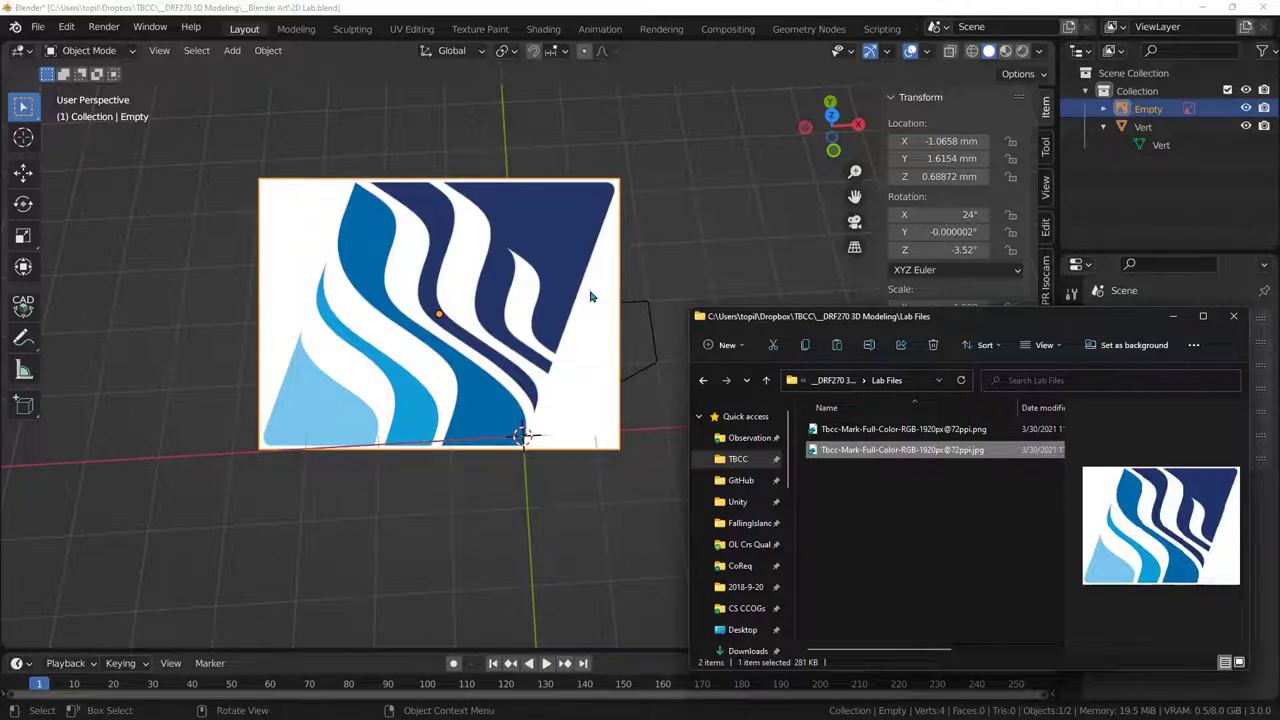
left_click(581, 12)
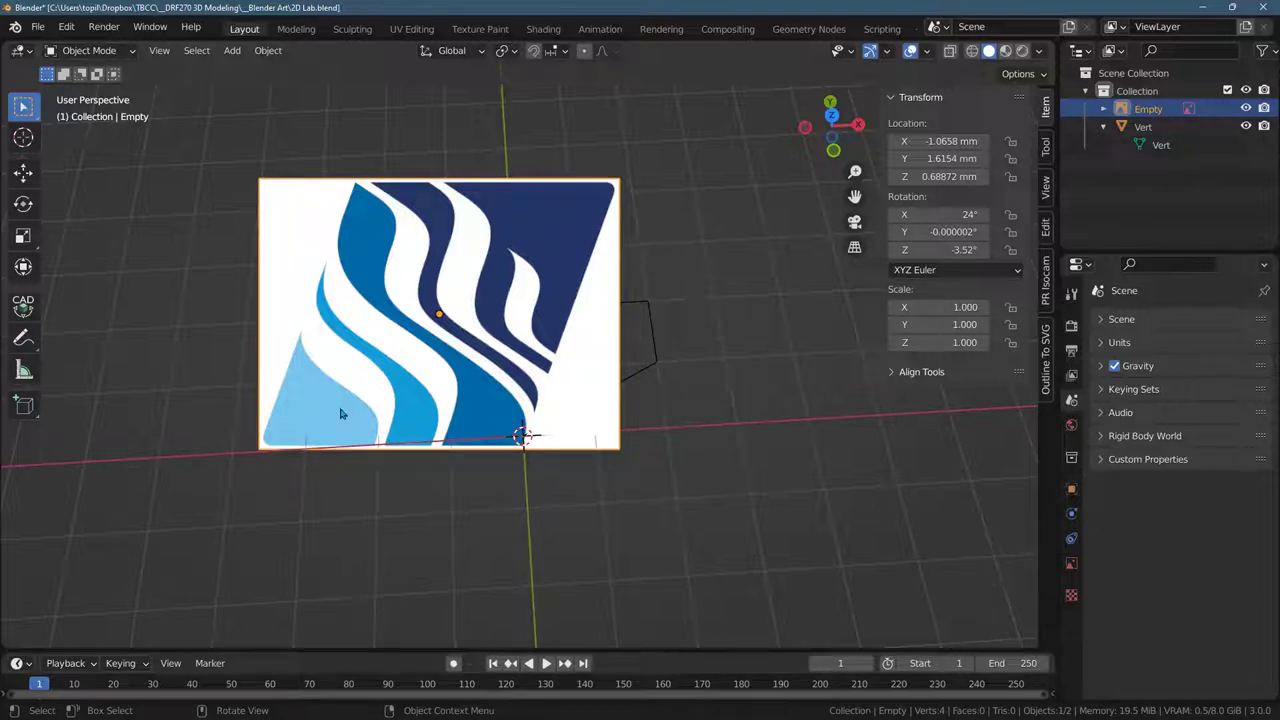
- Set the logo reference image's X, Y and Z rotation to 0° so it lies flat
middle_click_drag(494, 484, 415, 481)
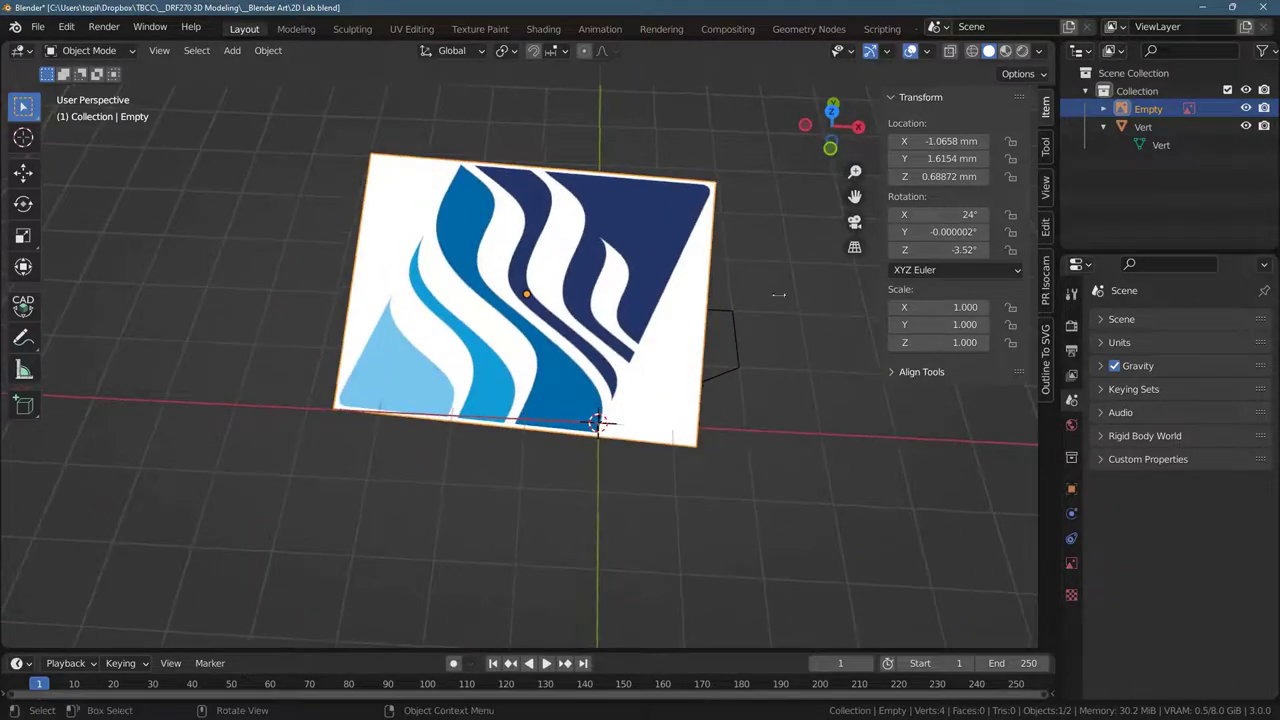
left_click(1121, 108)
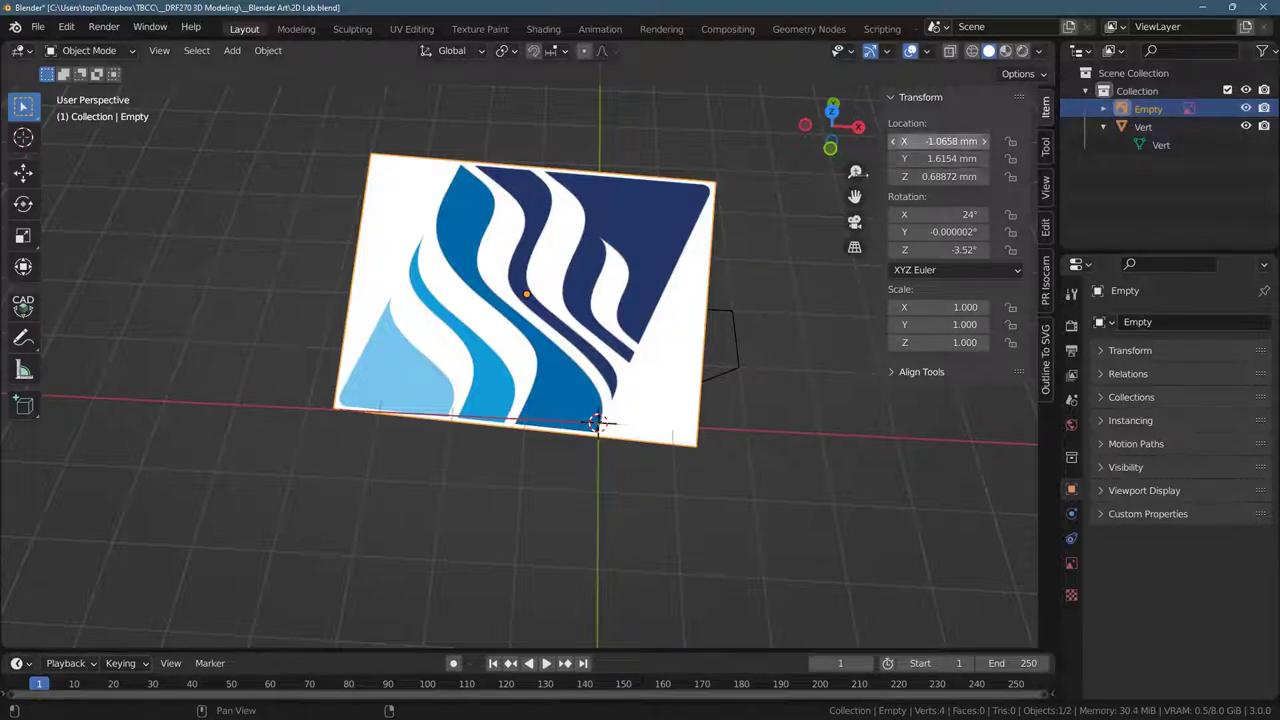
left_click(940, 141)
left_click(938, 214)
left_click(938, 214)
type("0")
key("Tab")
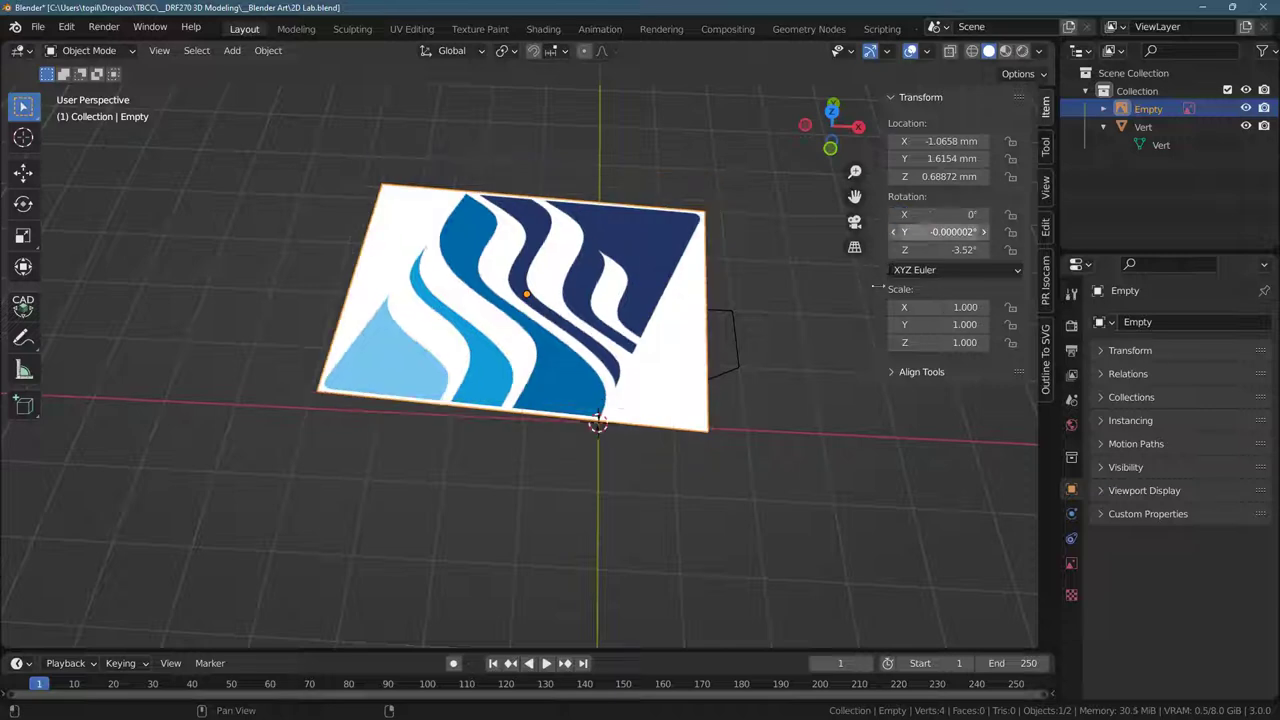
type("0")
key("Return")
left_click(938, 250)
type("0")
key("Tab")
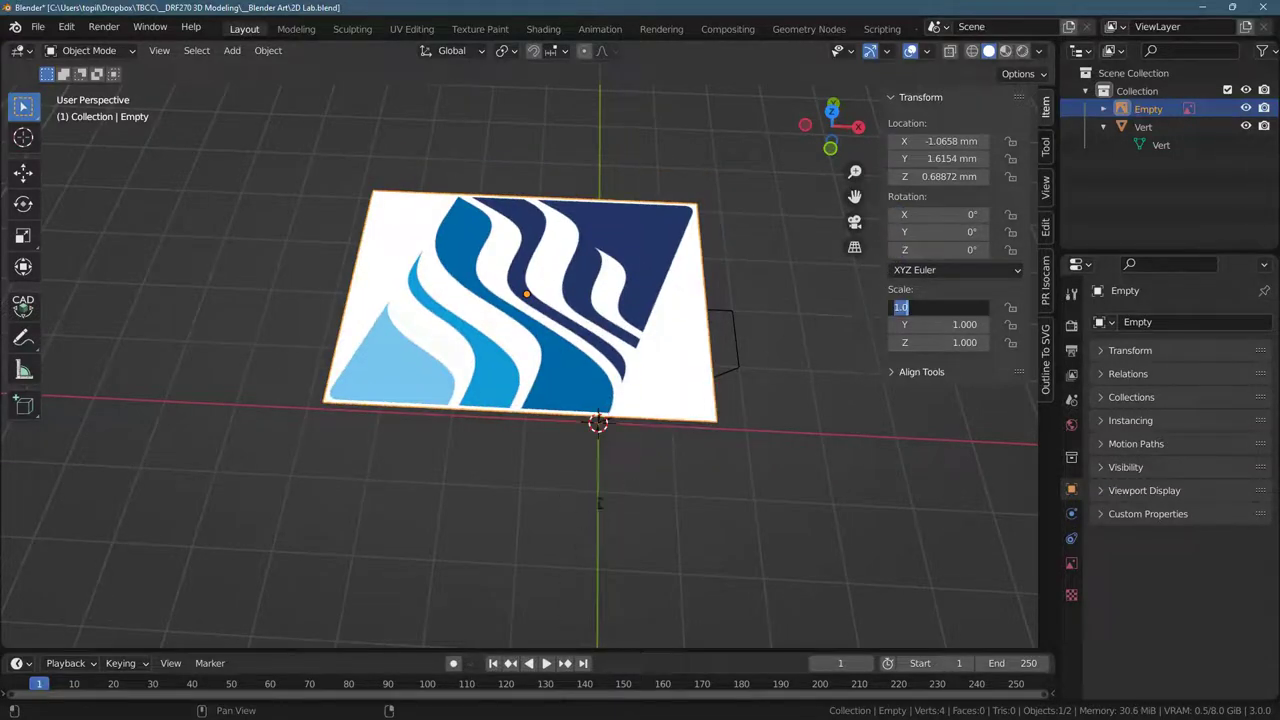
- Set the logo image's X, Y and Z location to 0 mm, placing it at the world origin
middle_click_drag(651, 611, 587, 546)
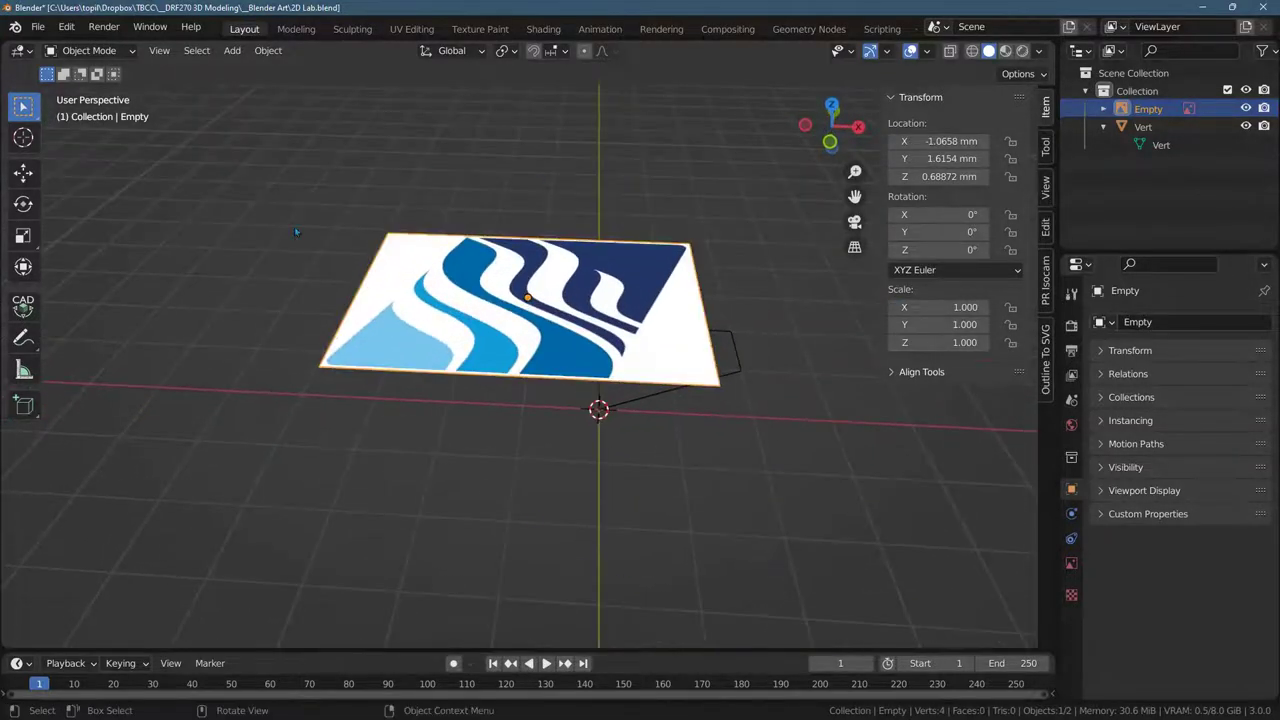
middle_click_drag(597, 380, 594, 341)
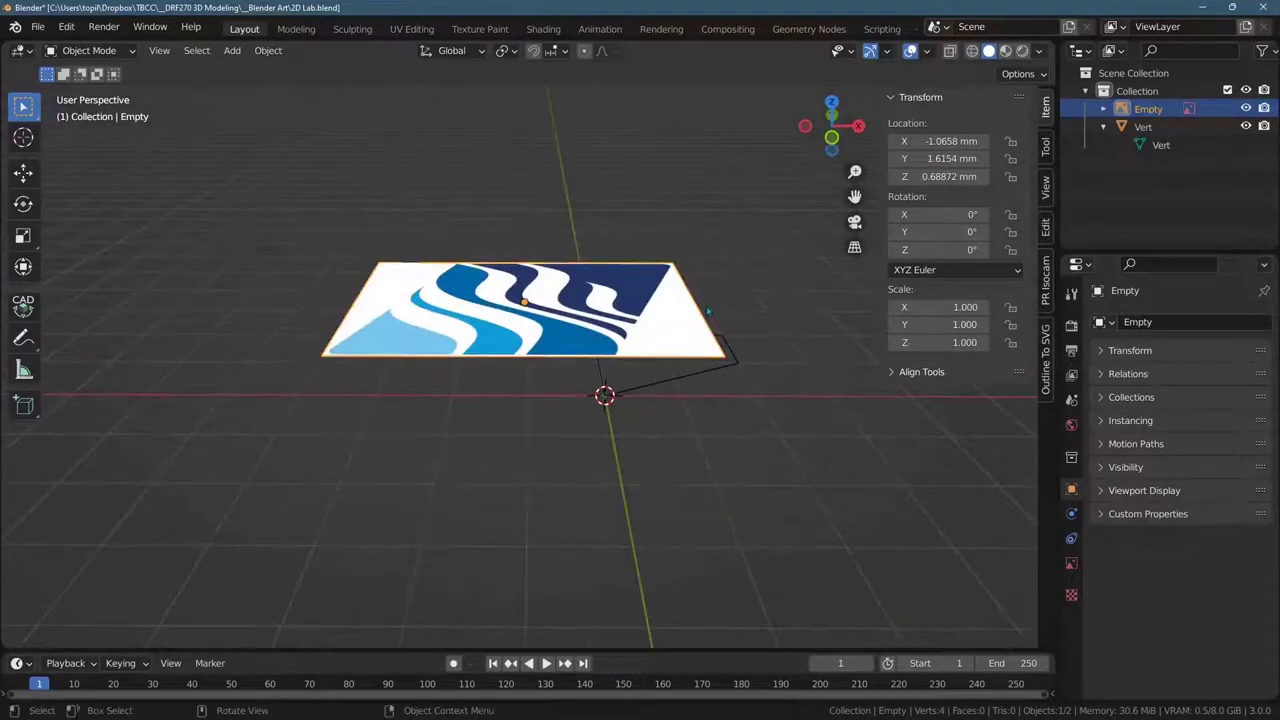
left_click(935, 141)
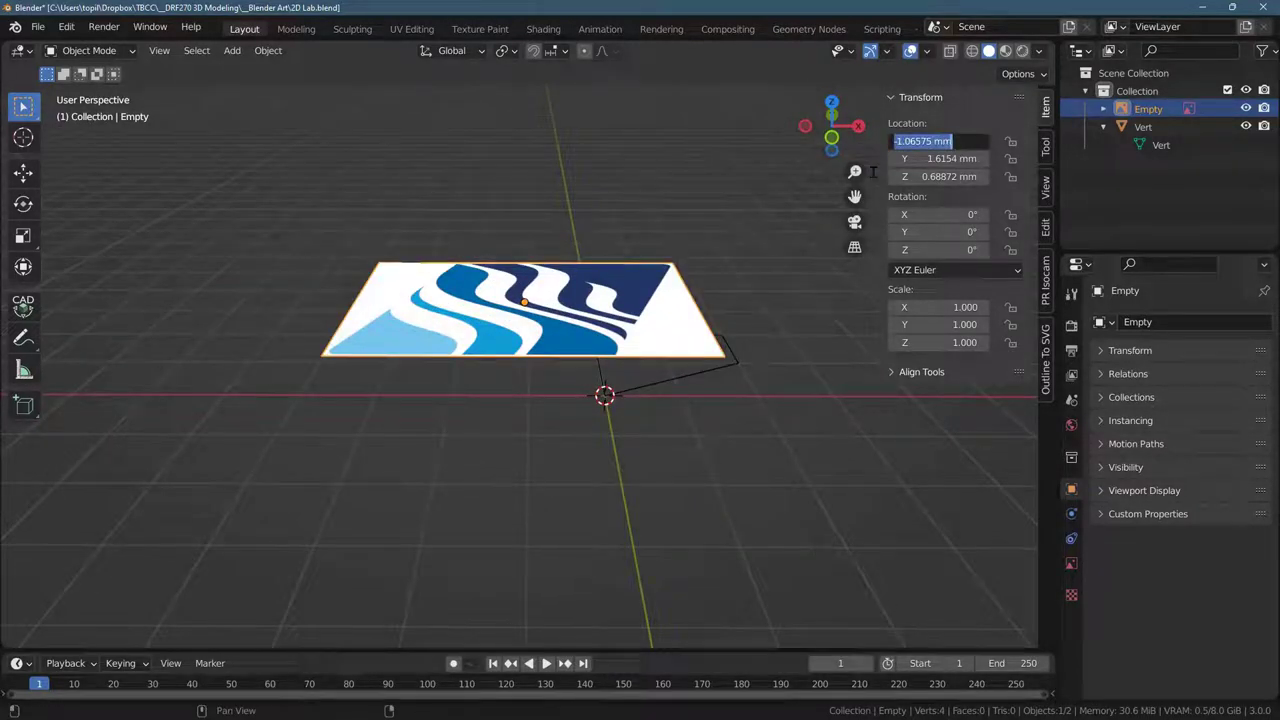
type("0")
key("Tab")
type("0")
key("Tab")
type("0")
key("Tab")
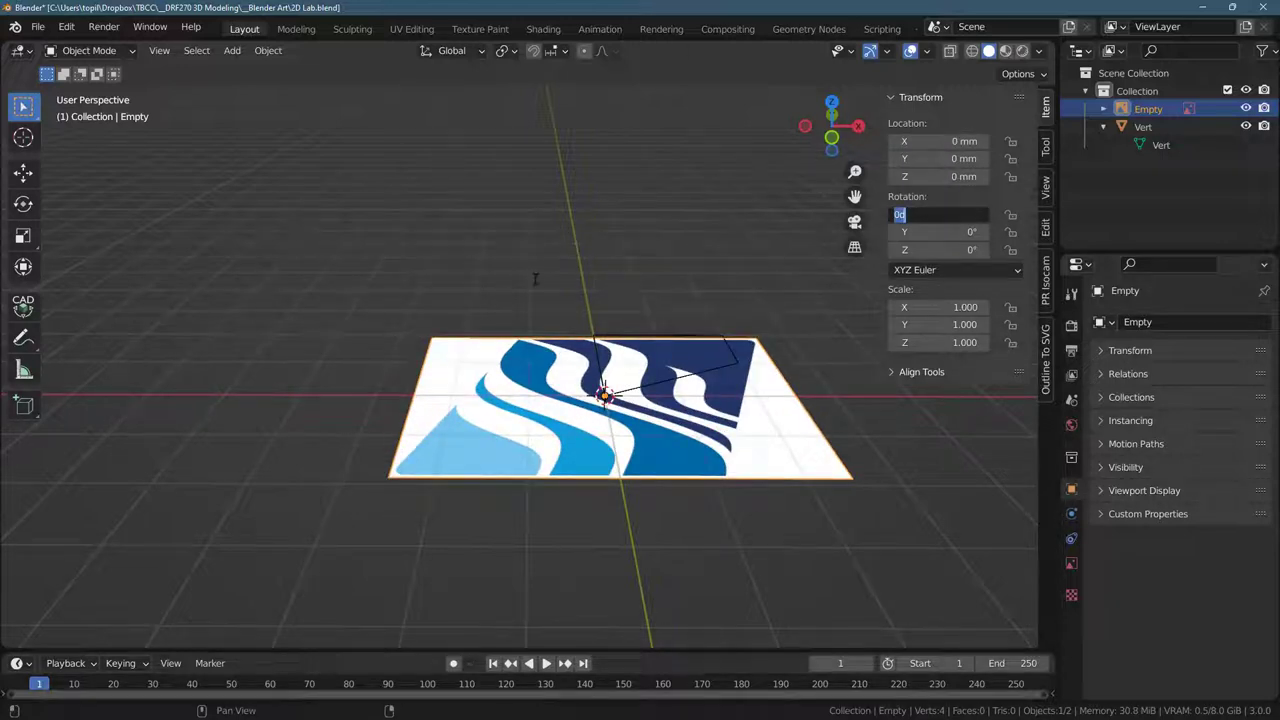
key("Return")
middle_click_drag(537, 283, 606, 367)
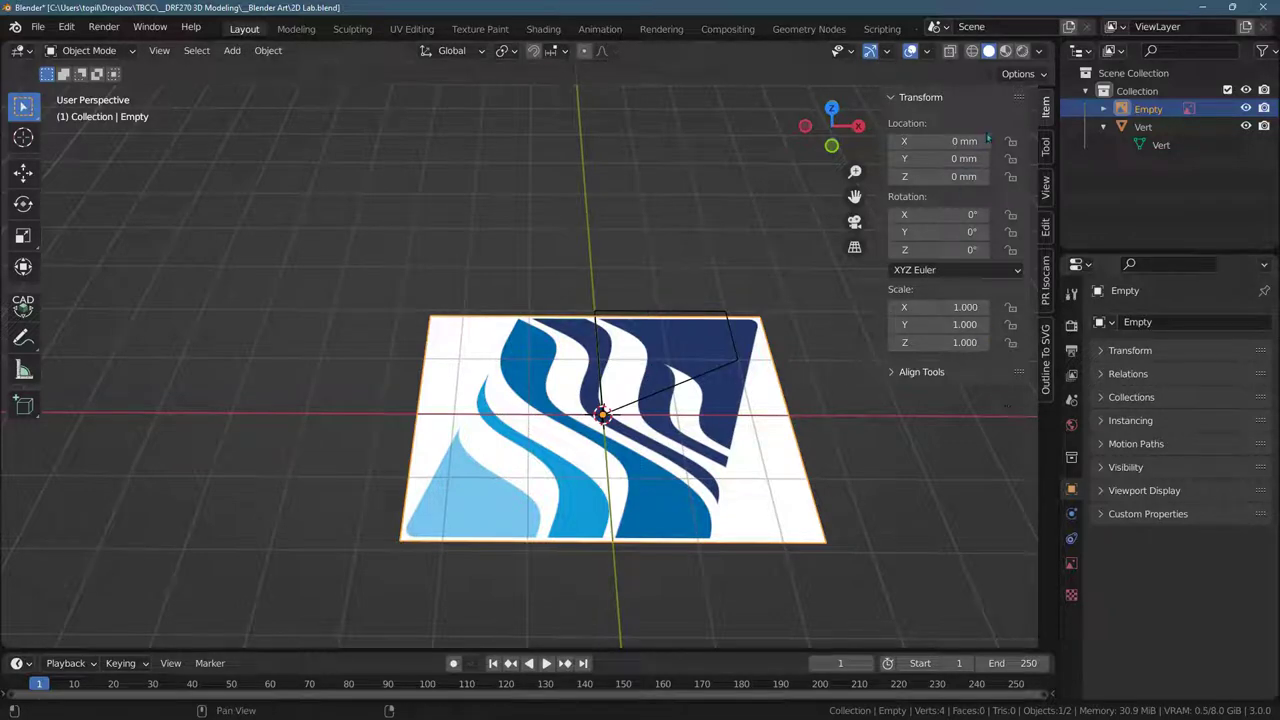
- Collapse the transform values and show the reference image's data settings
left_click(891, 97)
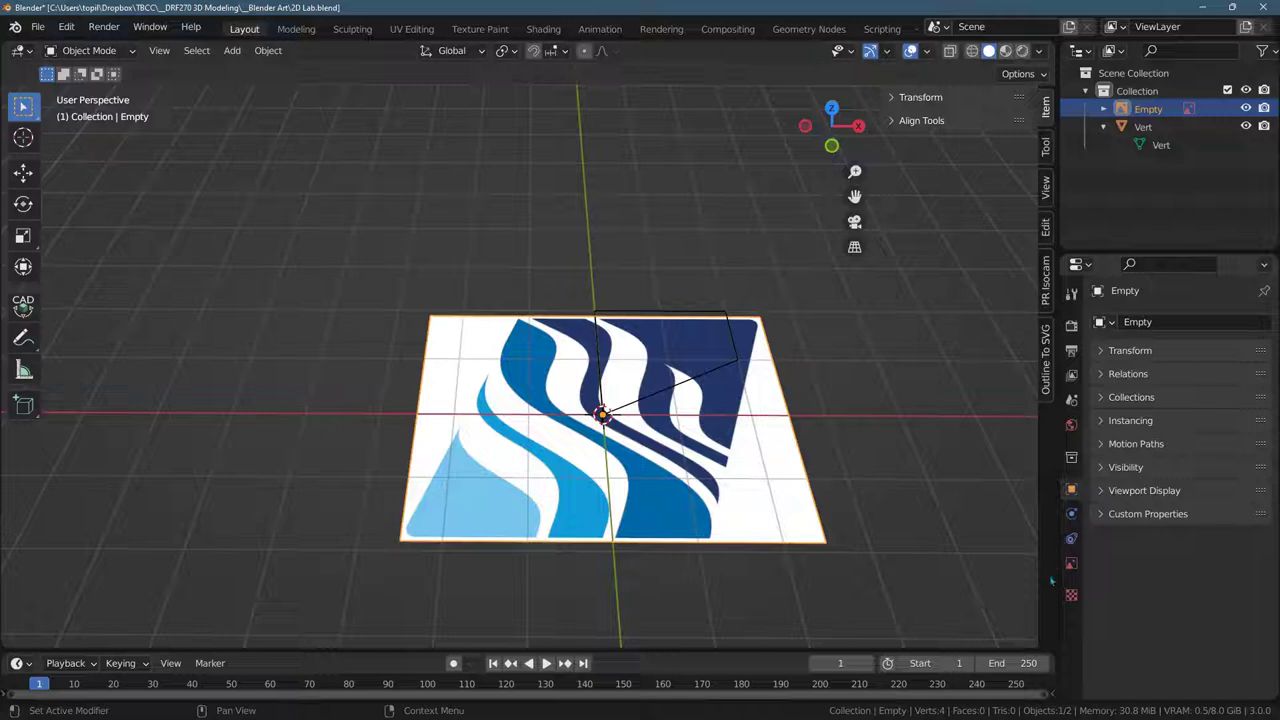
left_click(1071, 513)
left_click(1071, 538)
left_click(1071, 563)
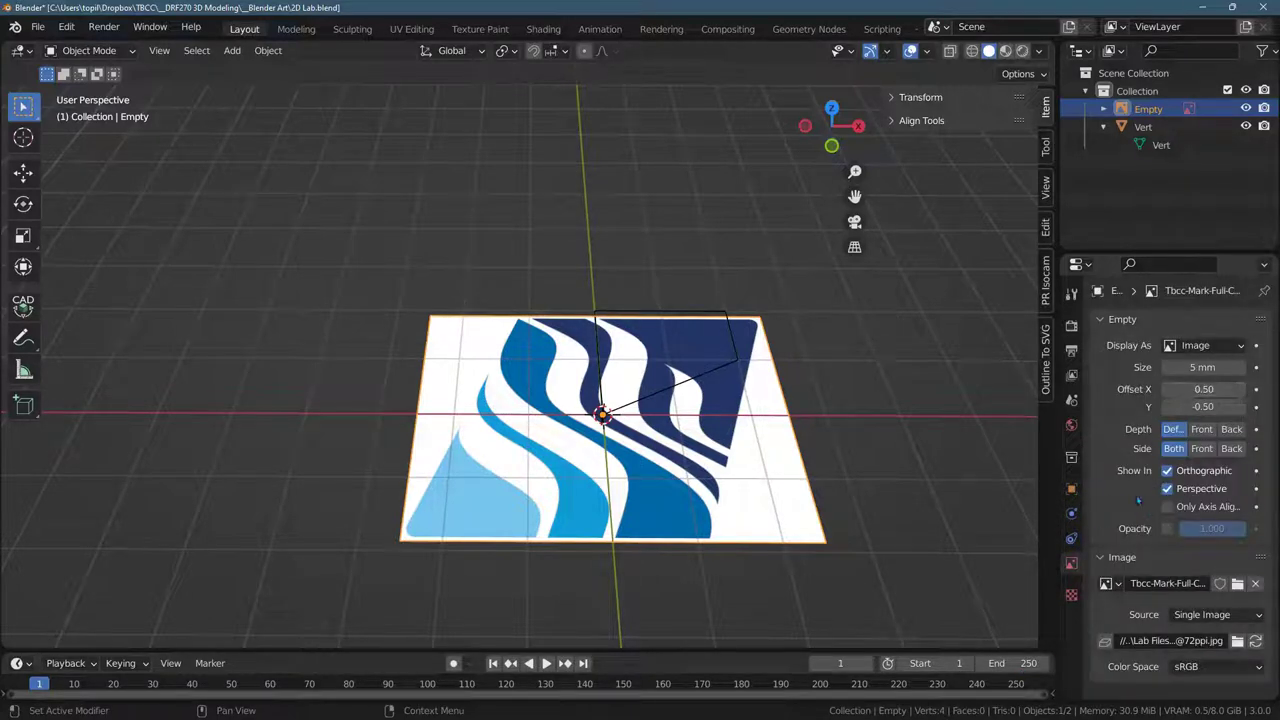
- Set the reference image's X and Y offsets to -1.00
left_click_drag(1203, 389, 1130, 389)
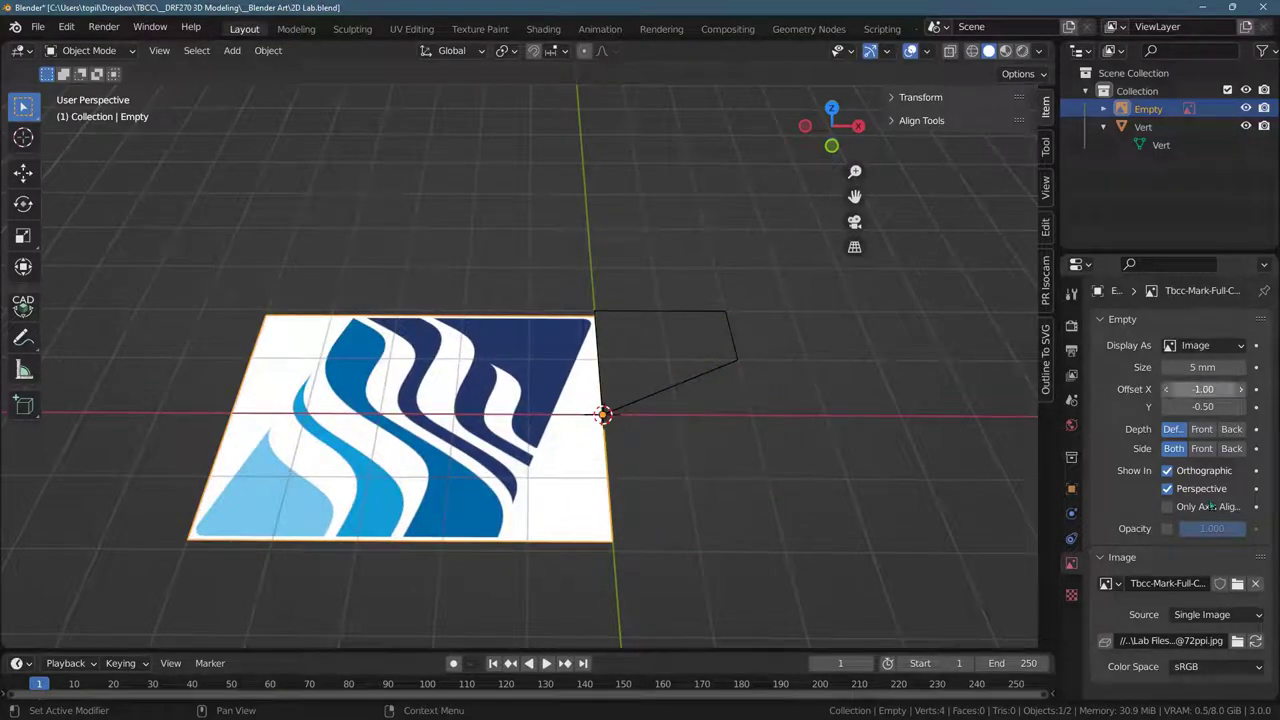
left_click(1205, 407)
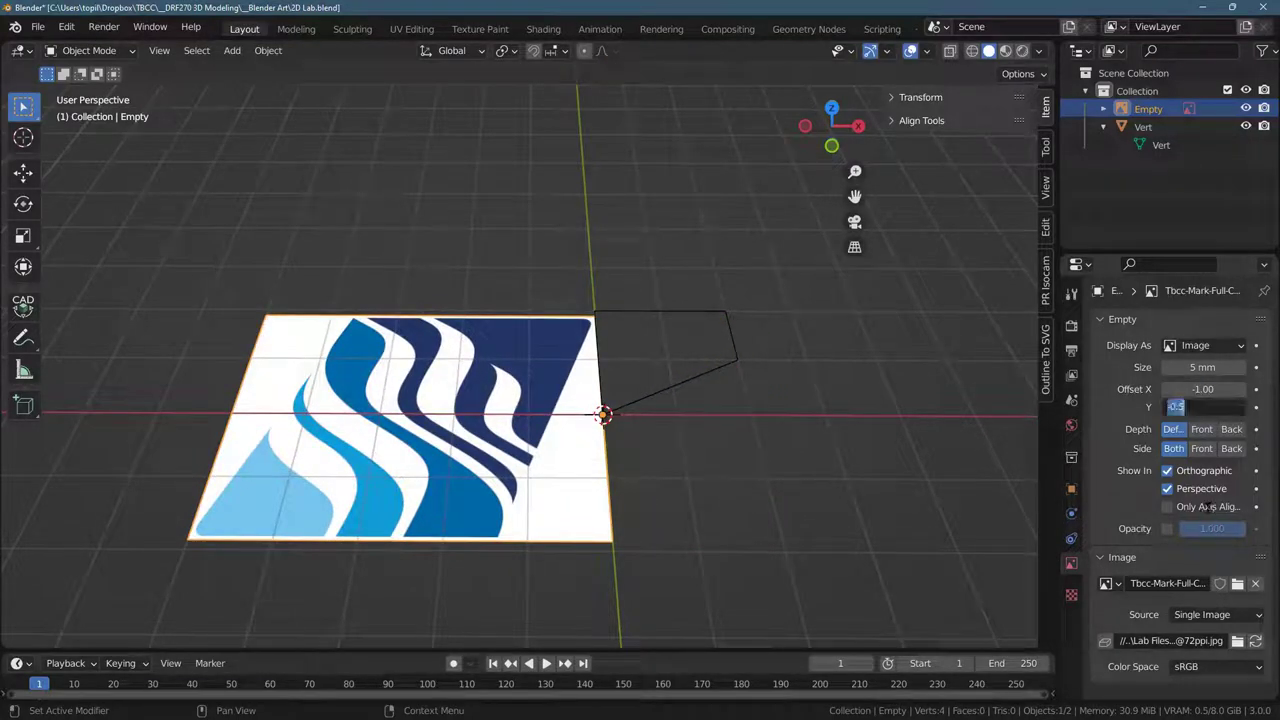
type("-1")
key("Tab")
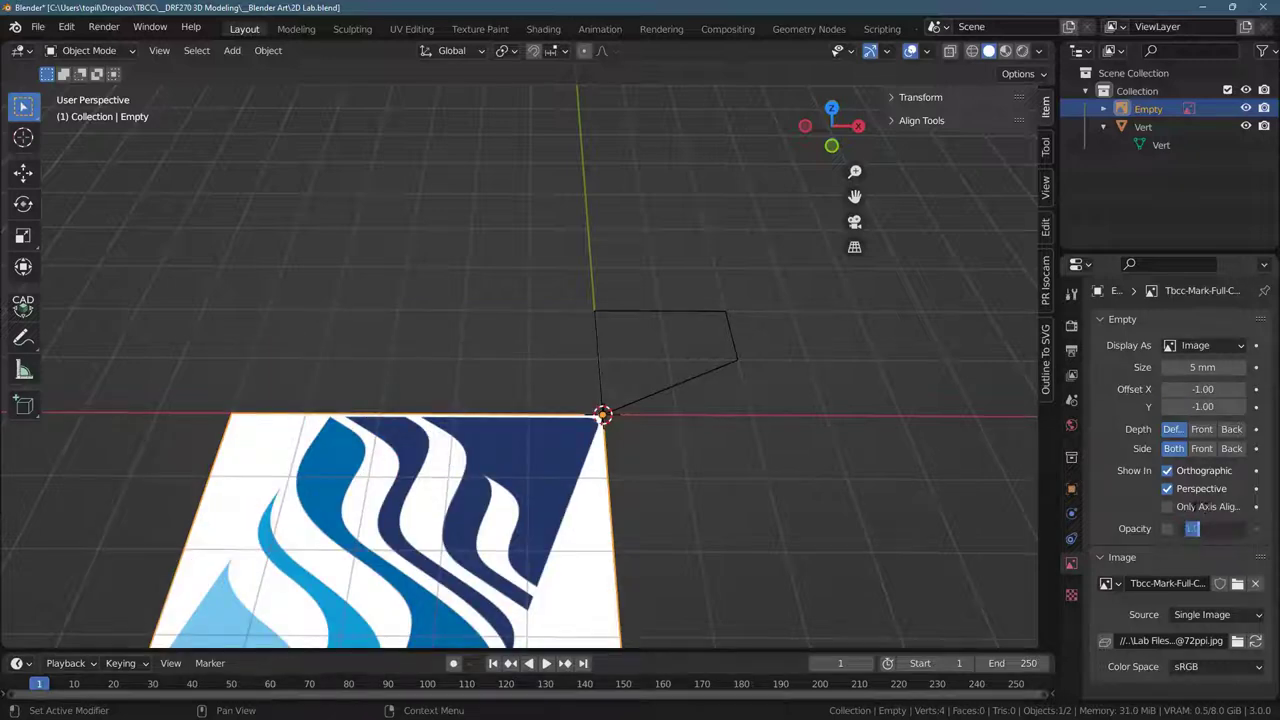
- Try X and Y offsets of 1.00 on the reference image, and undo them
key("Tab")
type("1")
key("Tab")
type("1")
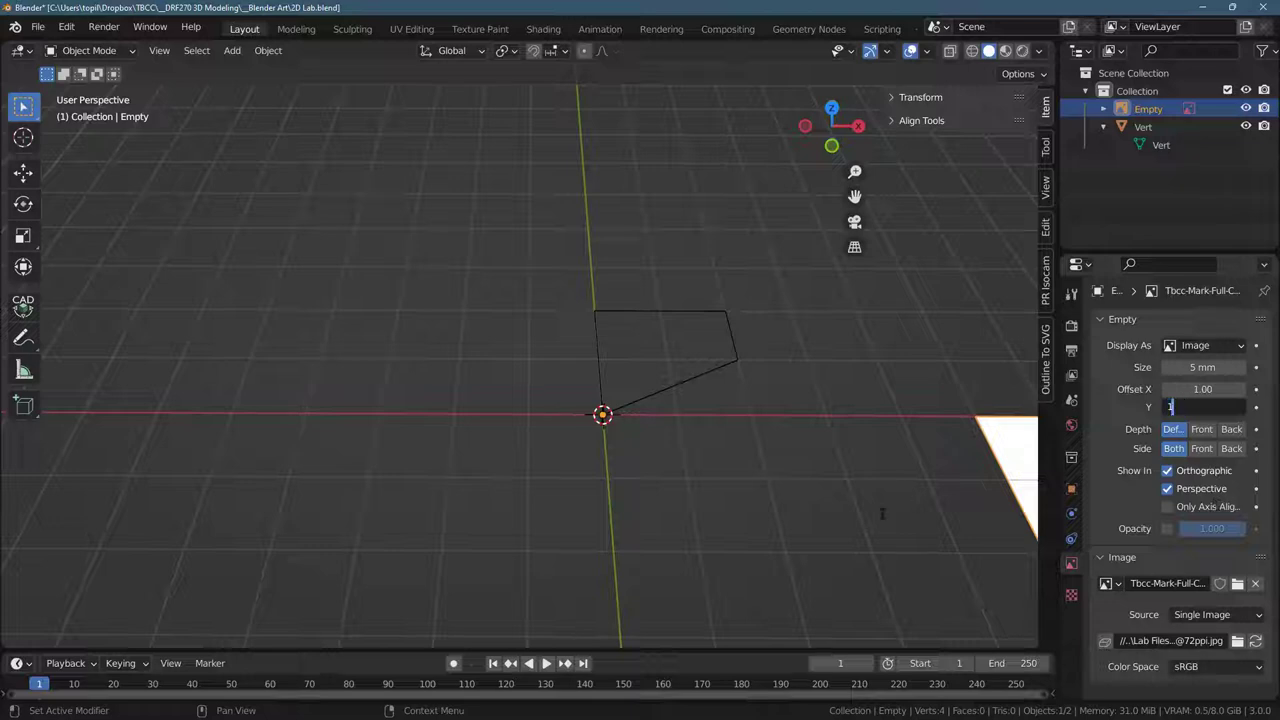
key("Return")
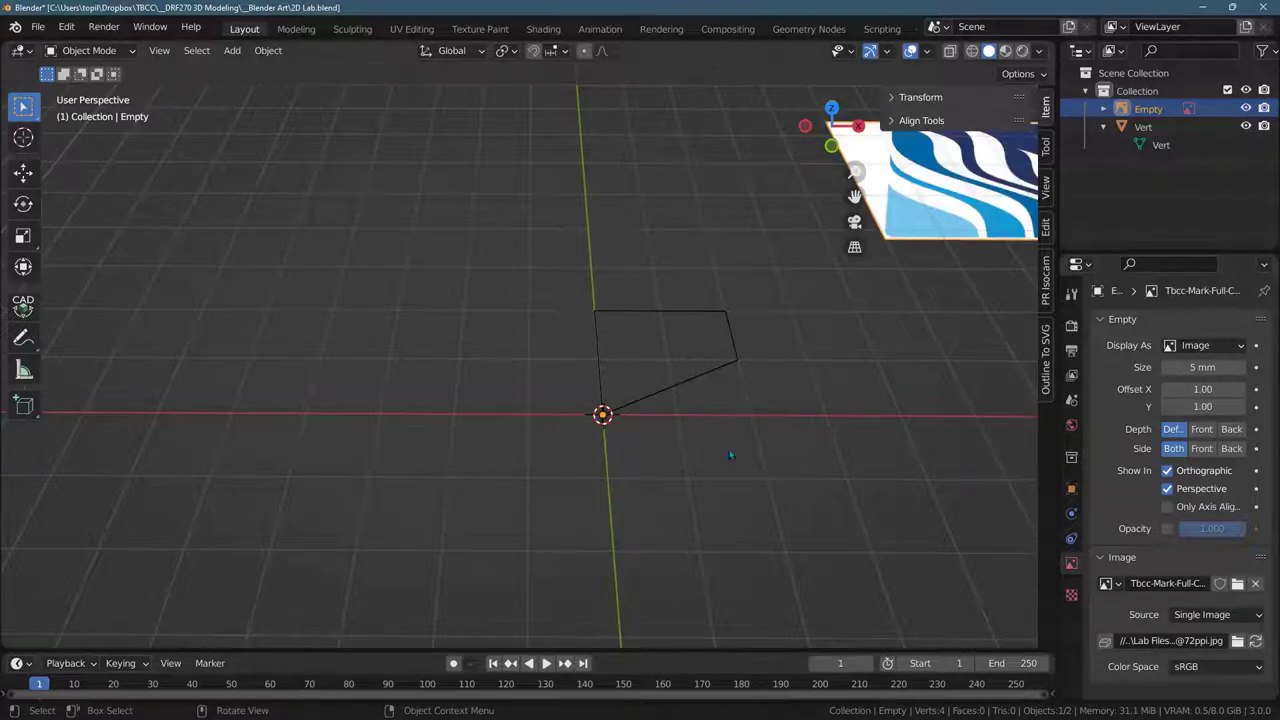
scroll(709, 446, "down", 5)
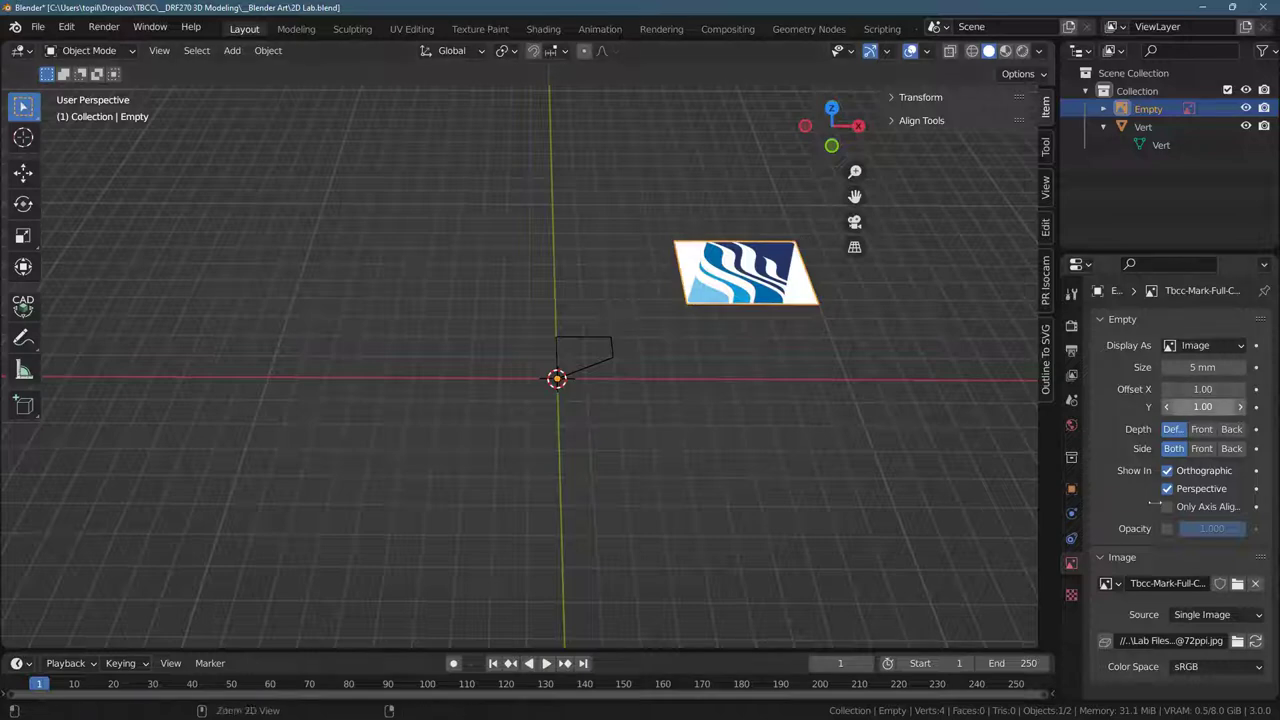
key("ctrl+z")
key("ctrl+z")
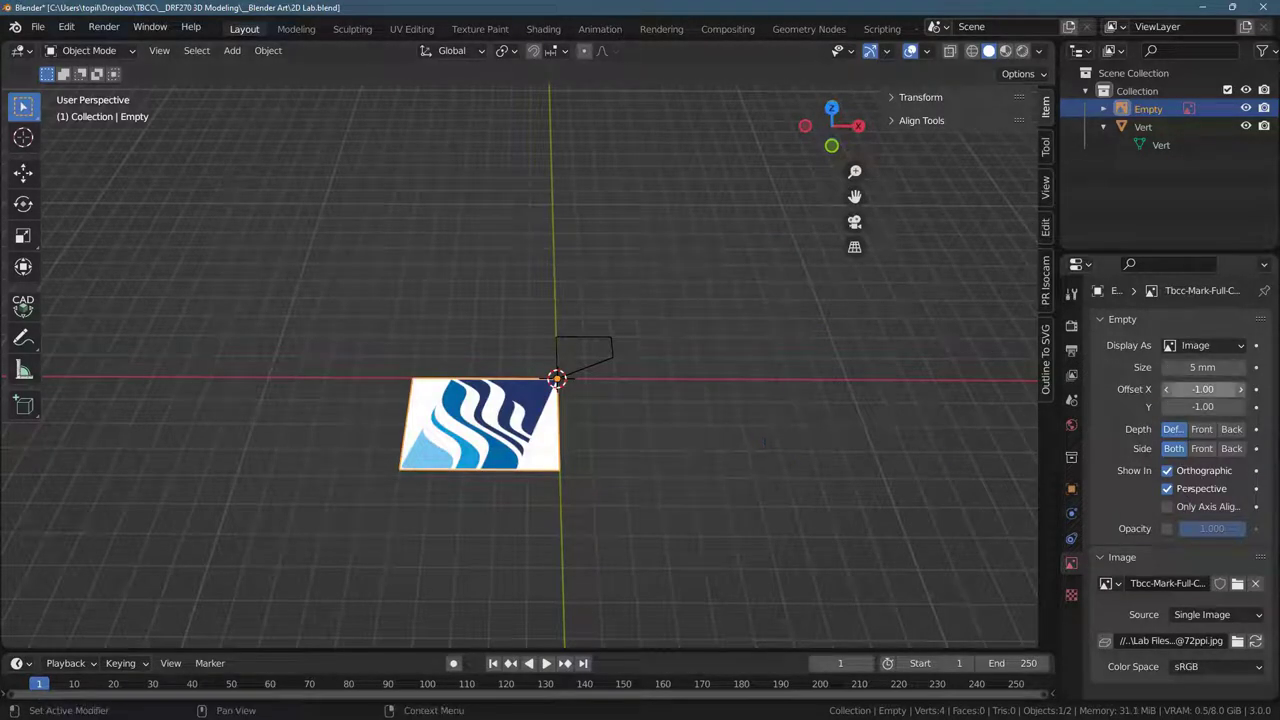
- Set the reference image's X and Y offsets to 0.00
left_click(1203, 389)
type("0")
key("Tab")
type("0")
key("Return")
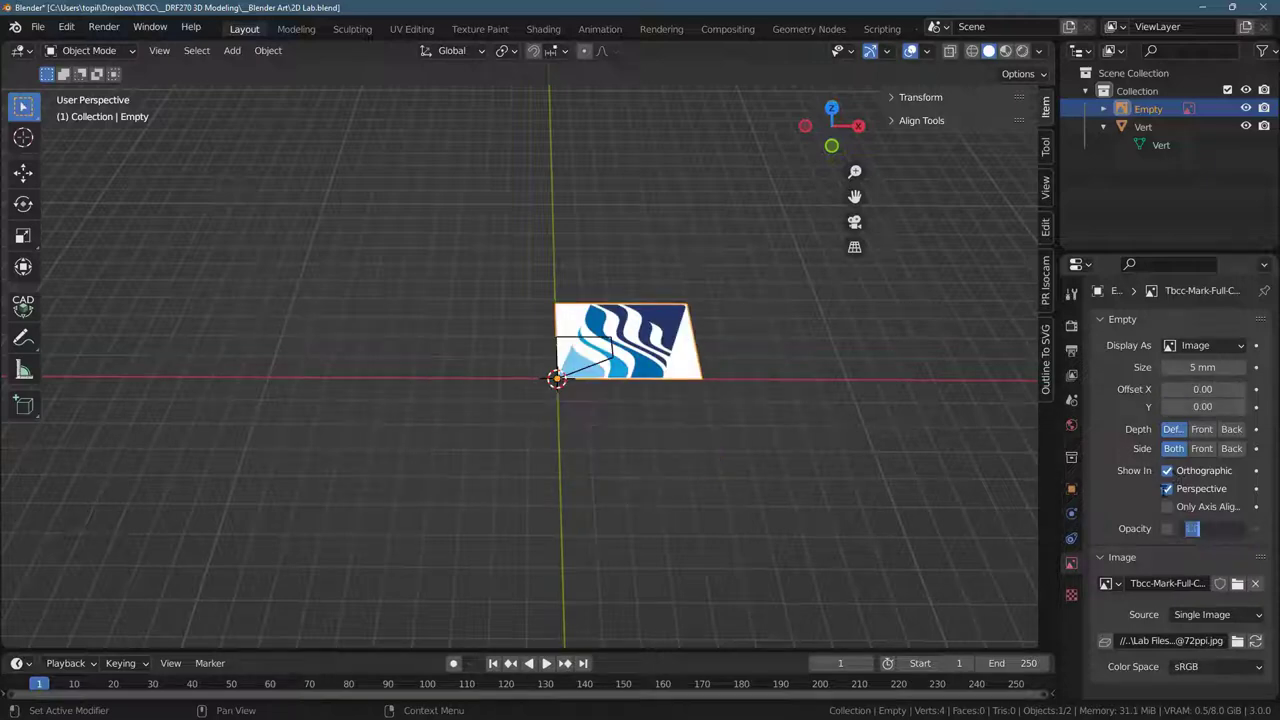
- Set the reference image's X and Y offsets to 0.50
left_click(1205, 390)
left_click(1205, 389)
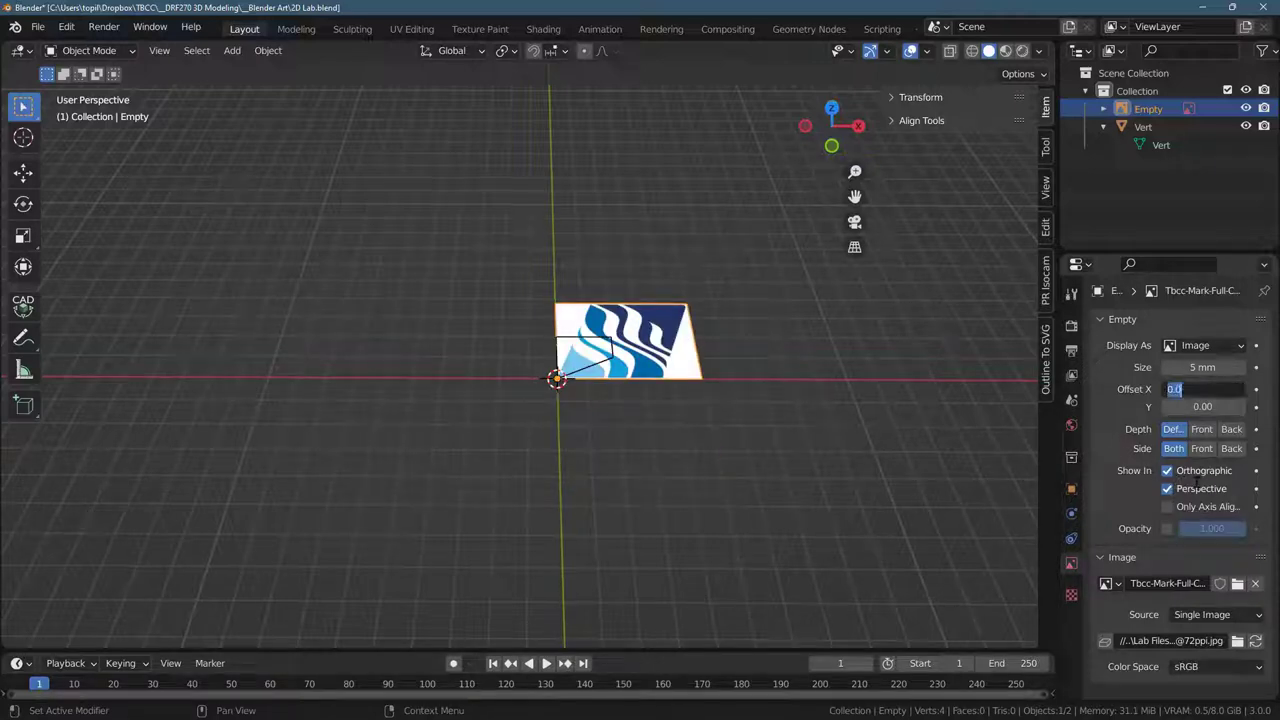
type(".5")
key("Tab")
type(".5")
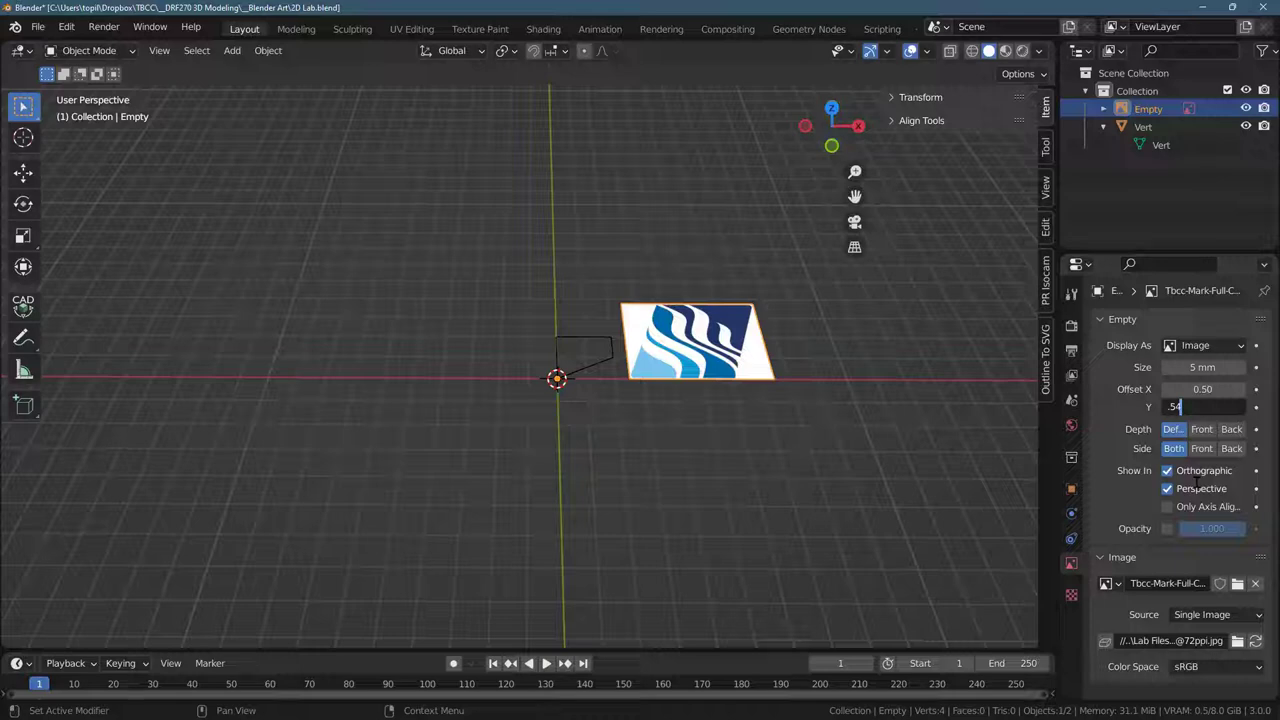
key("Return")
- Center the reference image on its origin by setting its X and Y offsets to -0.50
left_click(1202, 389)
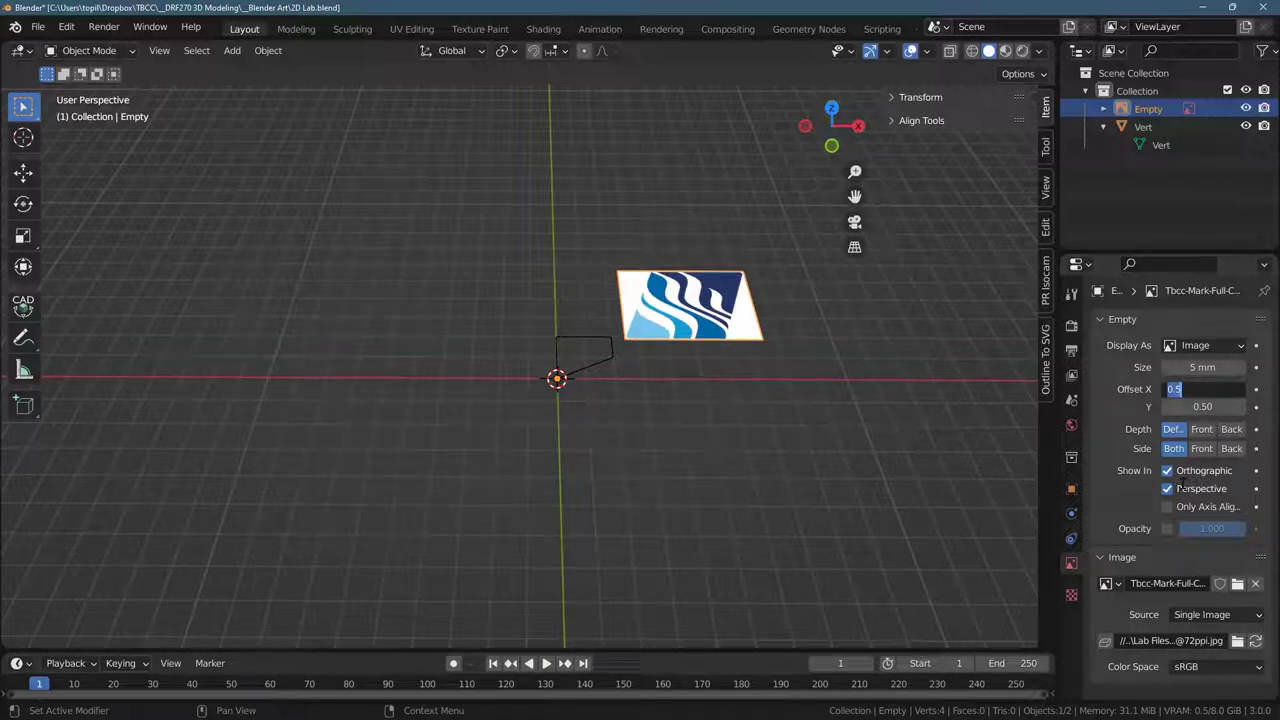
type("-.5")
key("Tab")
key("BackSpace")
type("-.5")
key("Tab")
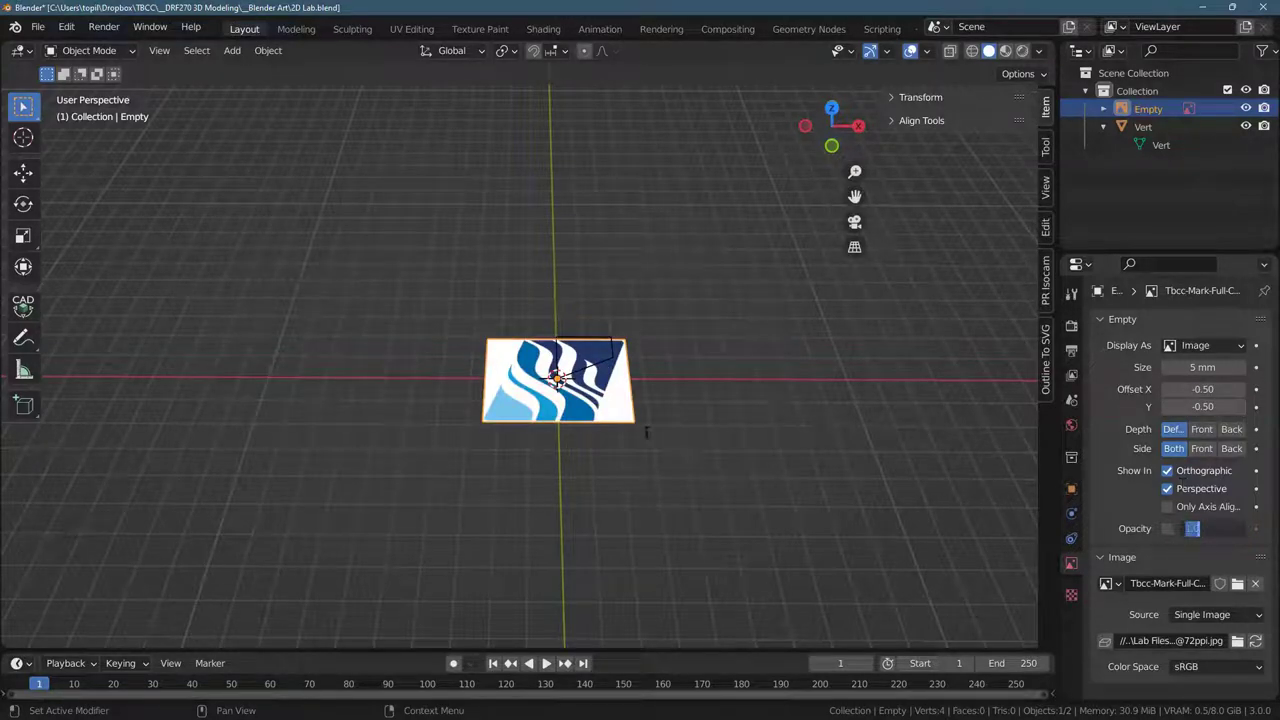
key("Return")
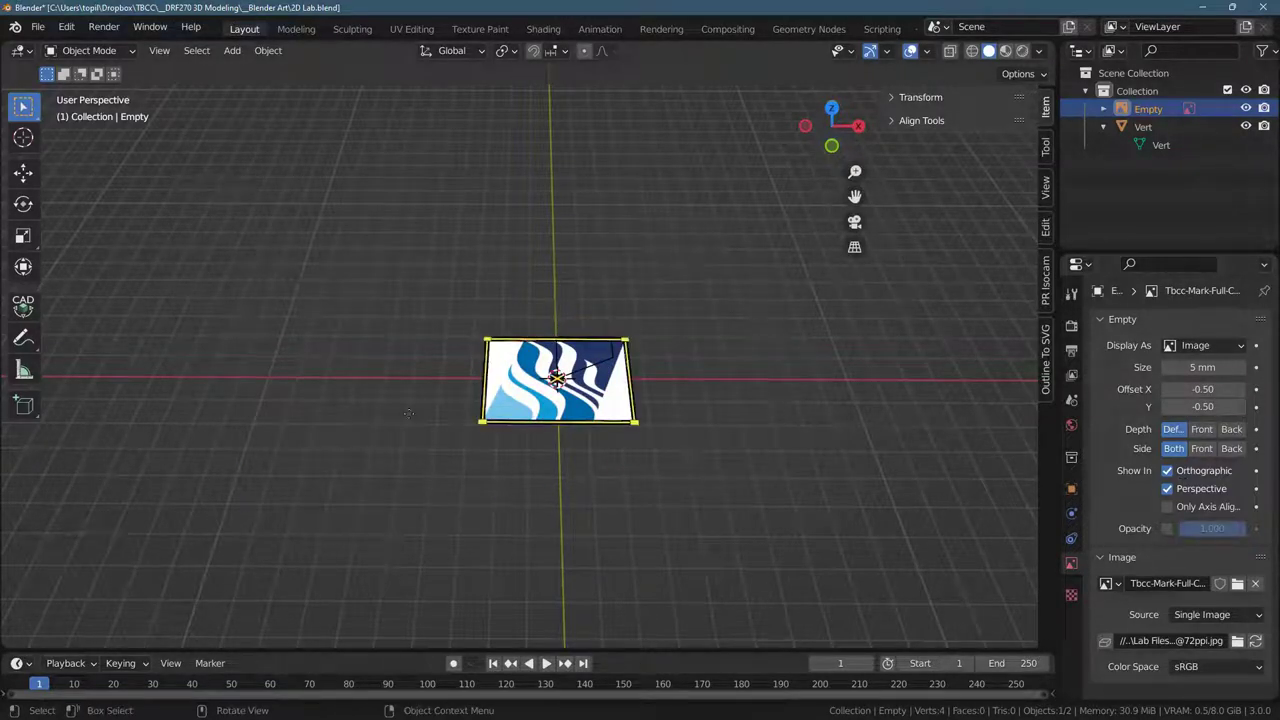
- Lower the logo image beneath the Vert outline by setting its Z location to -0.1 mm
scroll(356, 489, "up", 4)
middle_click_drag(810, 576, 797, 522)
scroll(797, 522, "up", 1)
left_click(1140, 127)
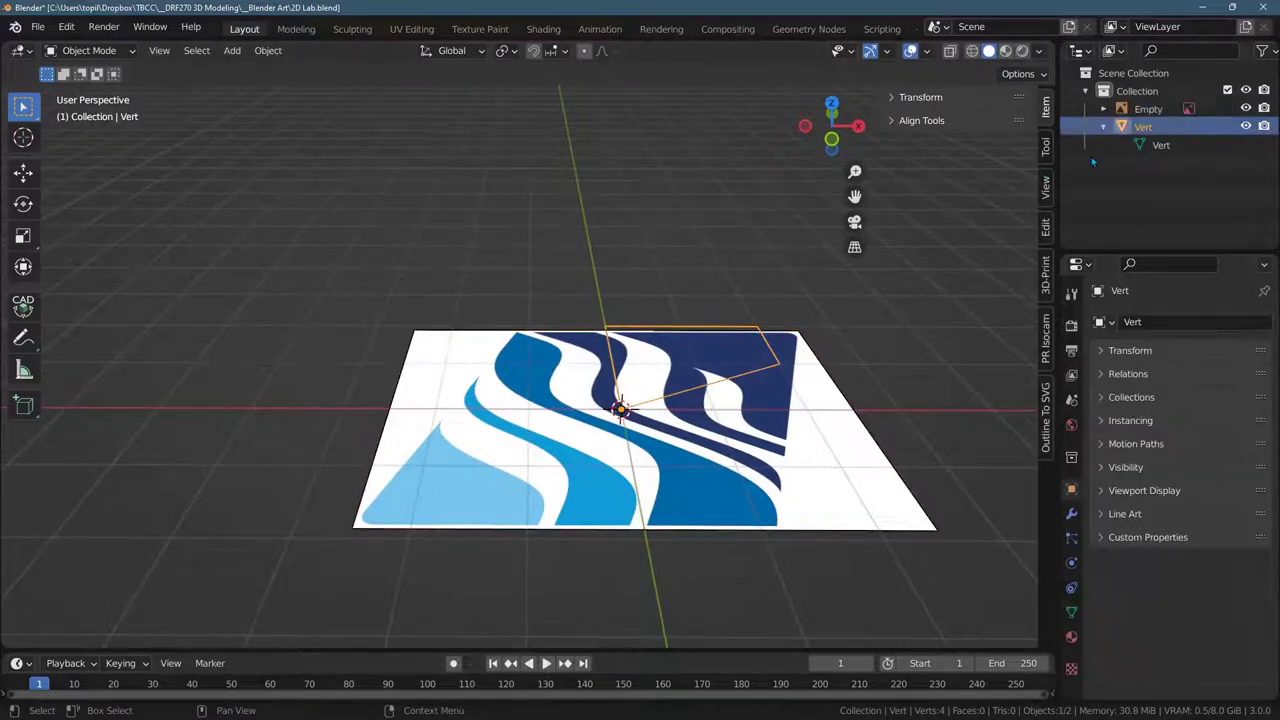
middle_click_drag(618, 505, 470, 485)
left_click(1135, 109)
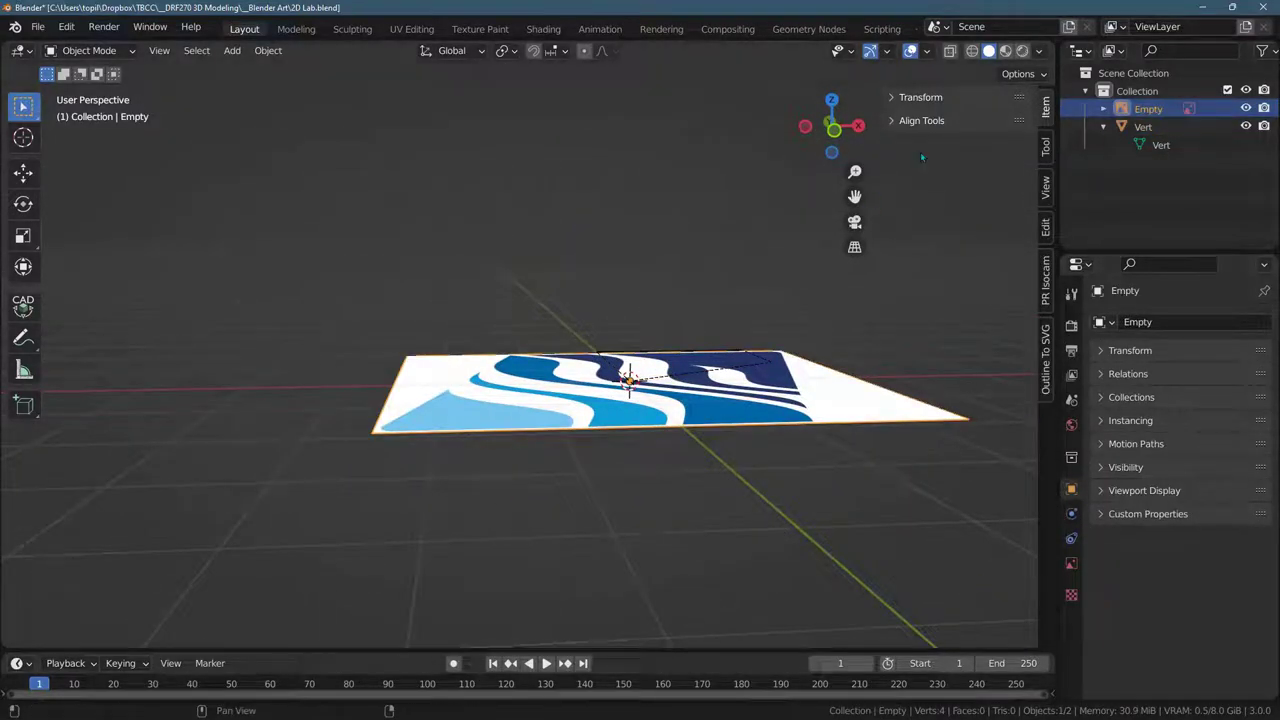
left_click(920, 97)
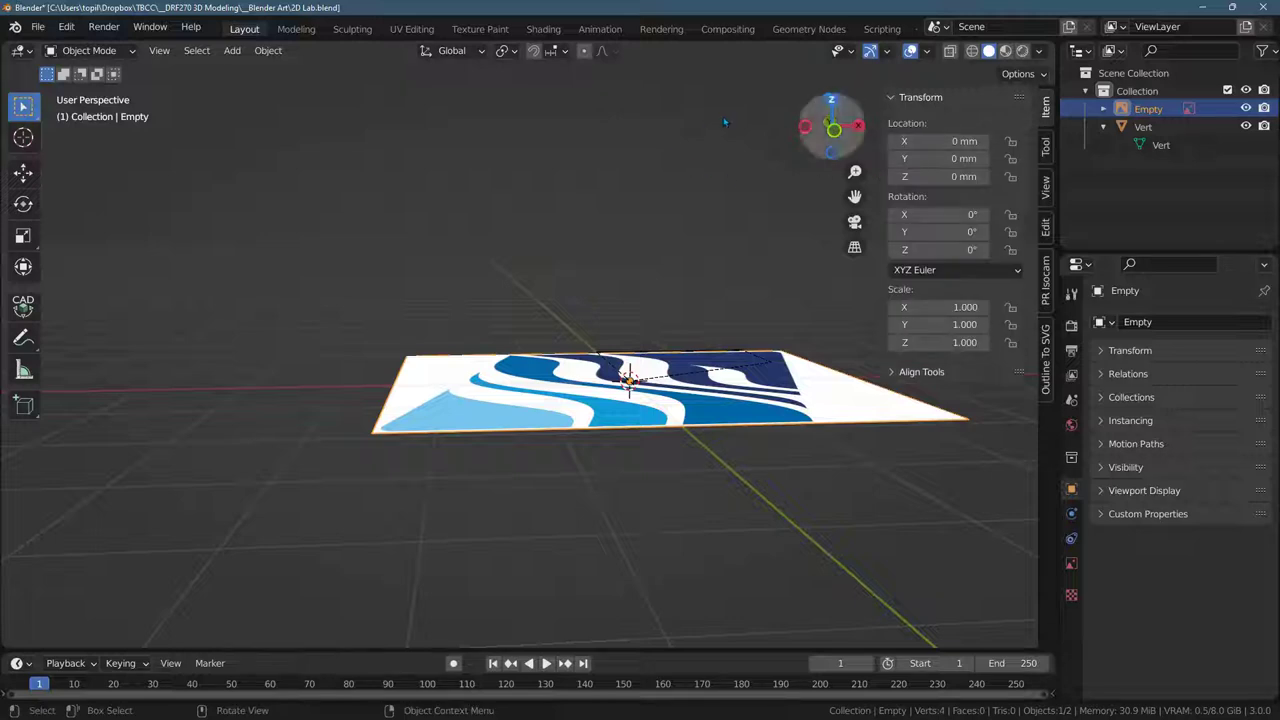
left_click(930, 177)
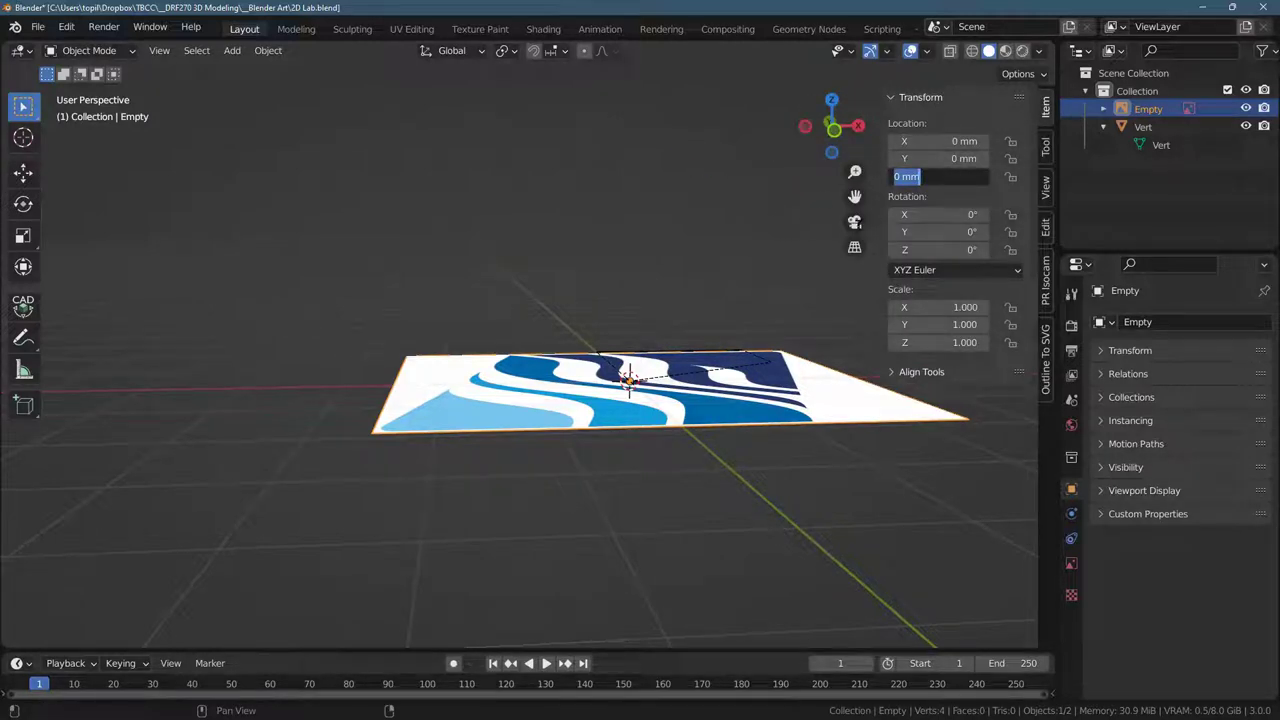
key("BackSpace")
type("-0.1")
key("Return")
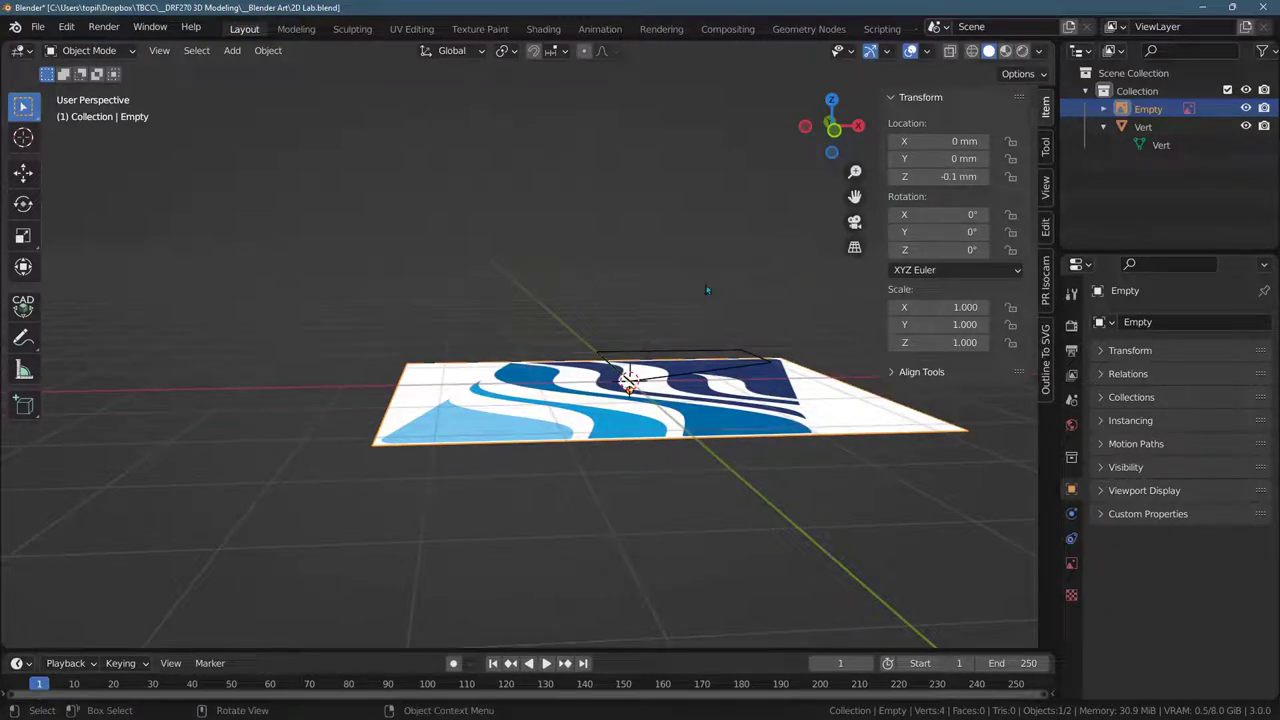
- Select the Vert outline and inspect its gap above the logo image from the side and from above
left_click(912, 97)
left_click(1143, 127)
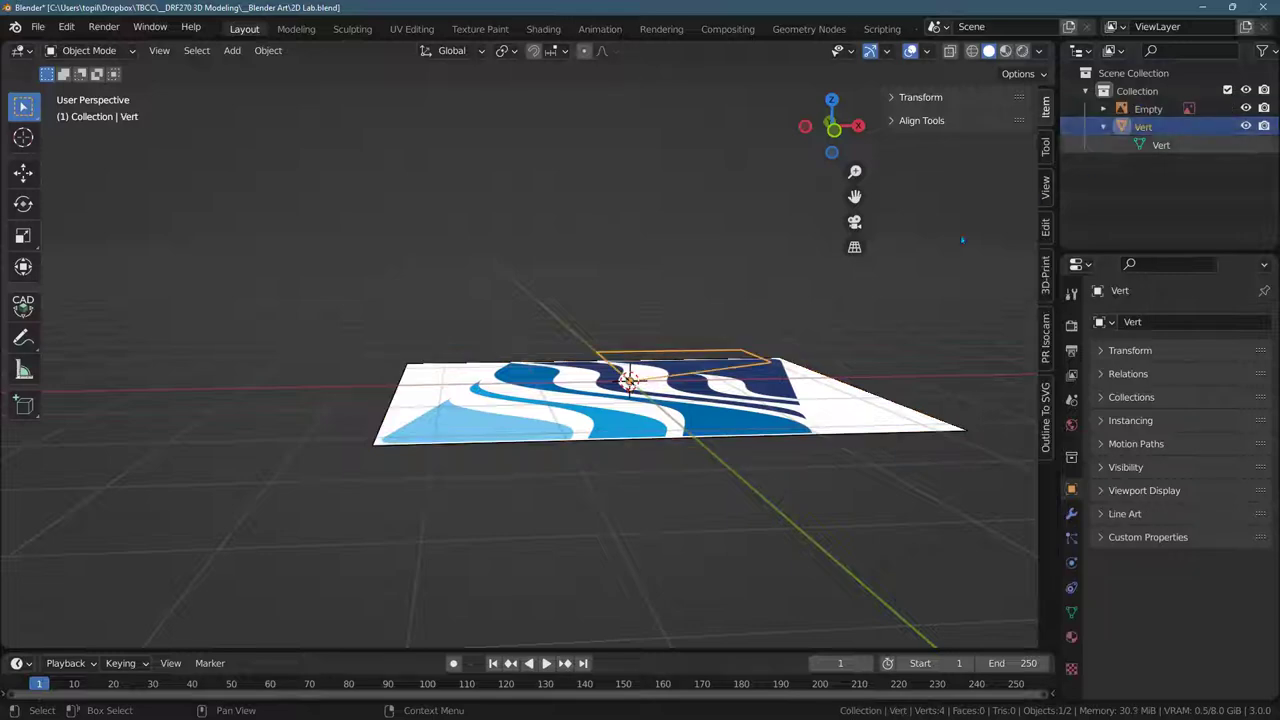
middle_click_drag(606, 450, 501, 448, "shift")
scroll(488, 435, "up", 4)
scroll(521, 469, "down", 2)
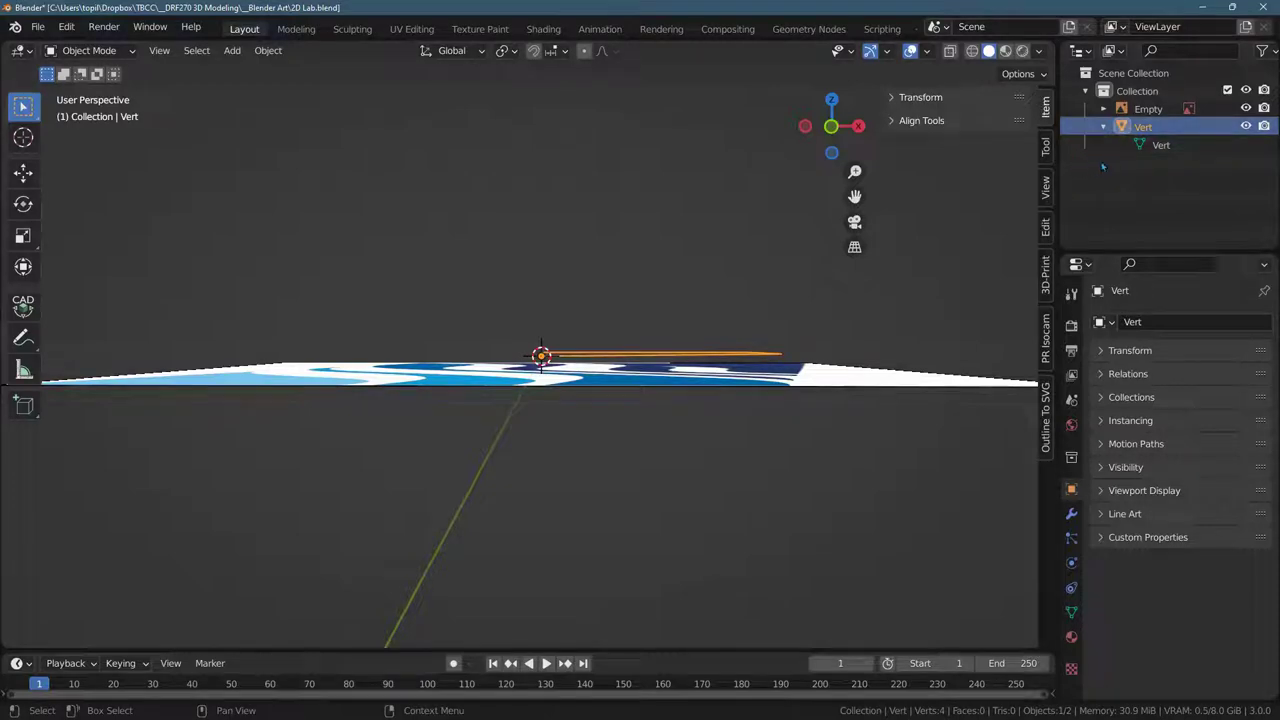
middle_click_drag(689, 309, 604, 586)
scroll(623, 589, "down", 2)
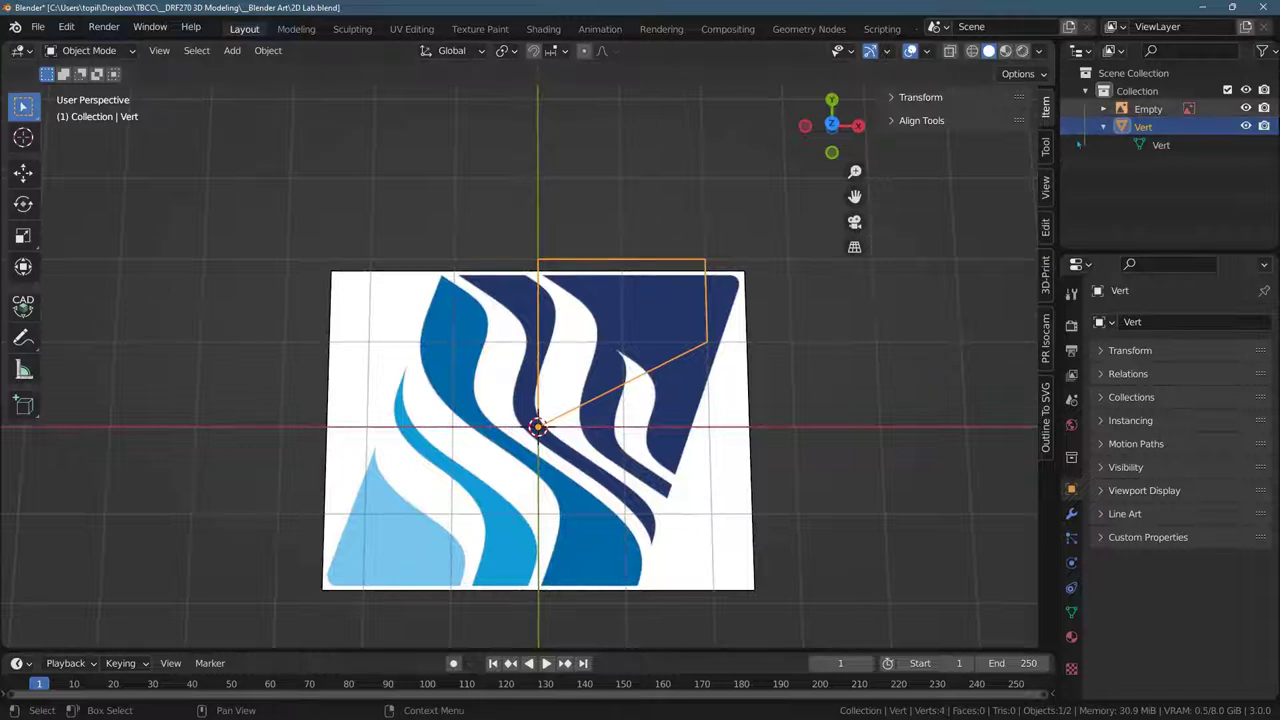
- Hide the Empty reference image and show it again
left_click(1150, 109)
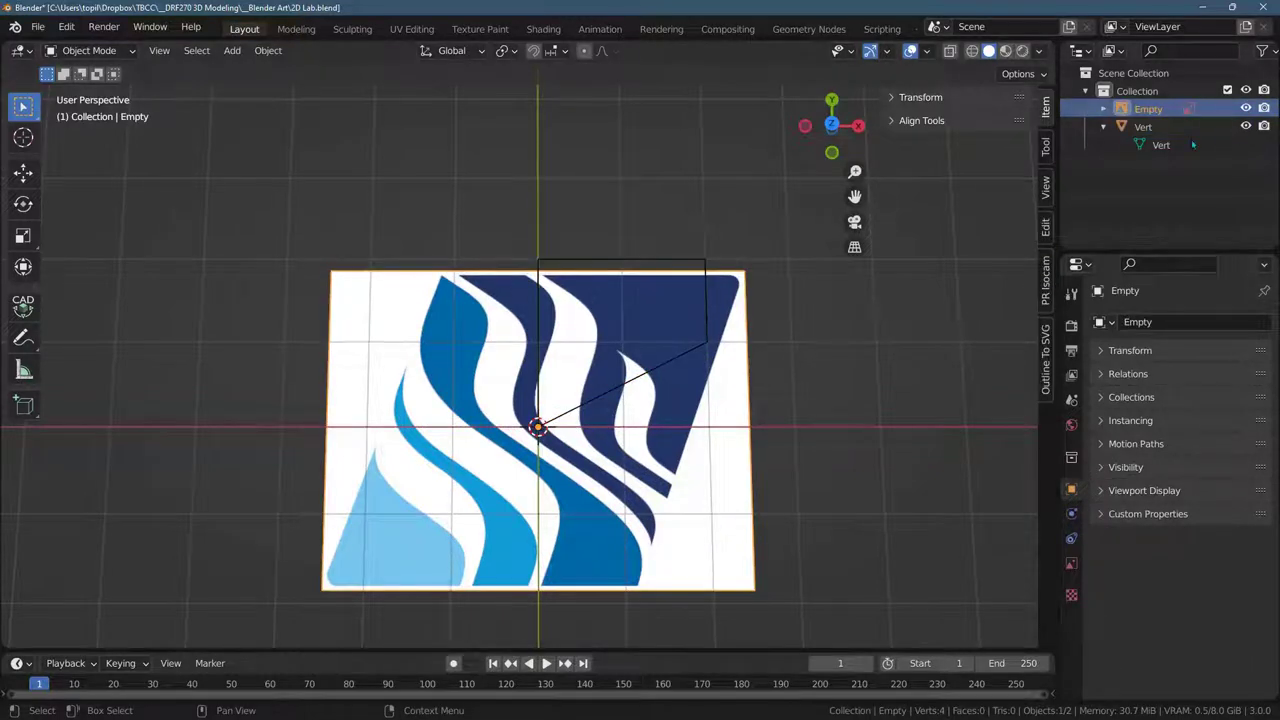
left_click(1246, 108)
left_click(1246, 108)
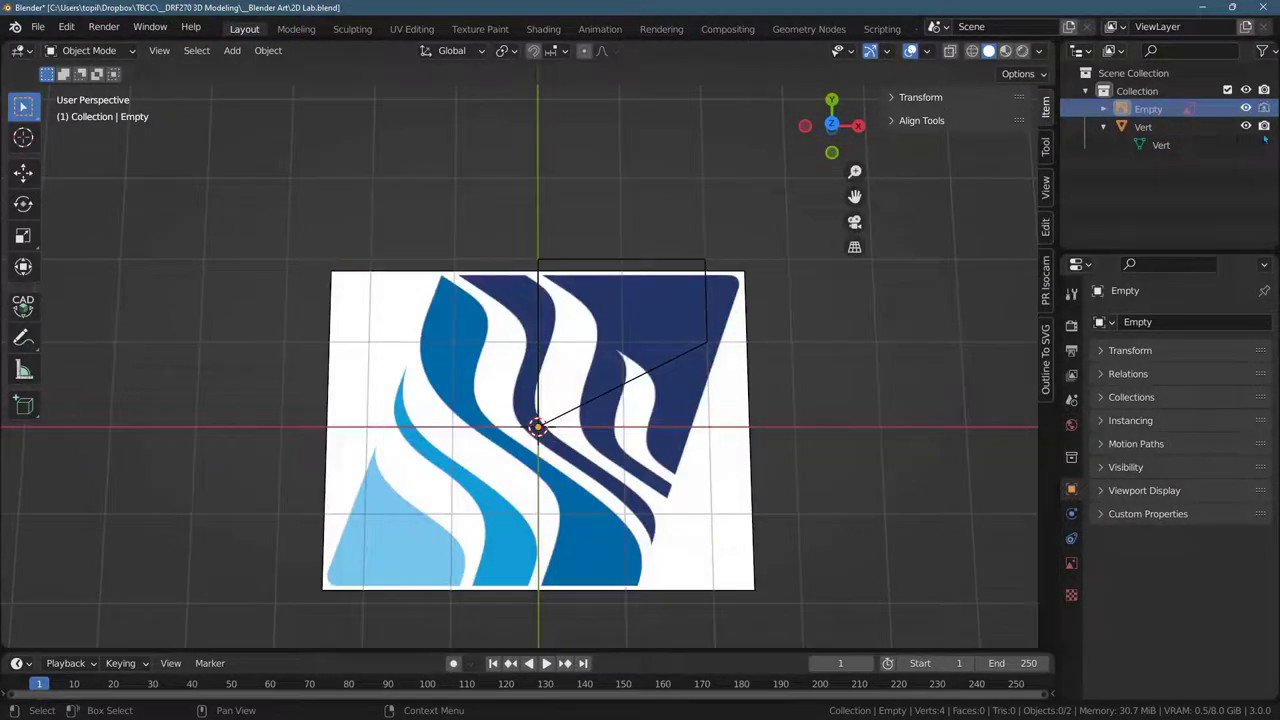
right_click(1140, 109)
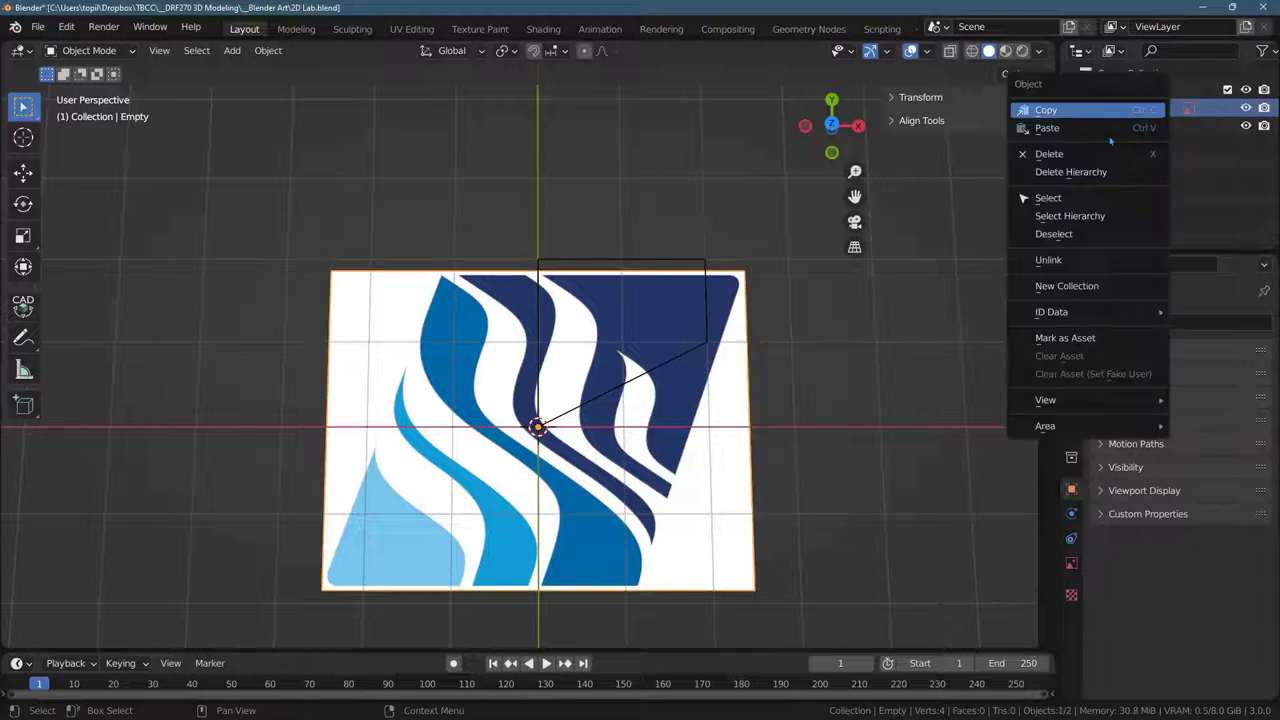
left_click(1189, 228)
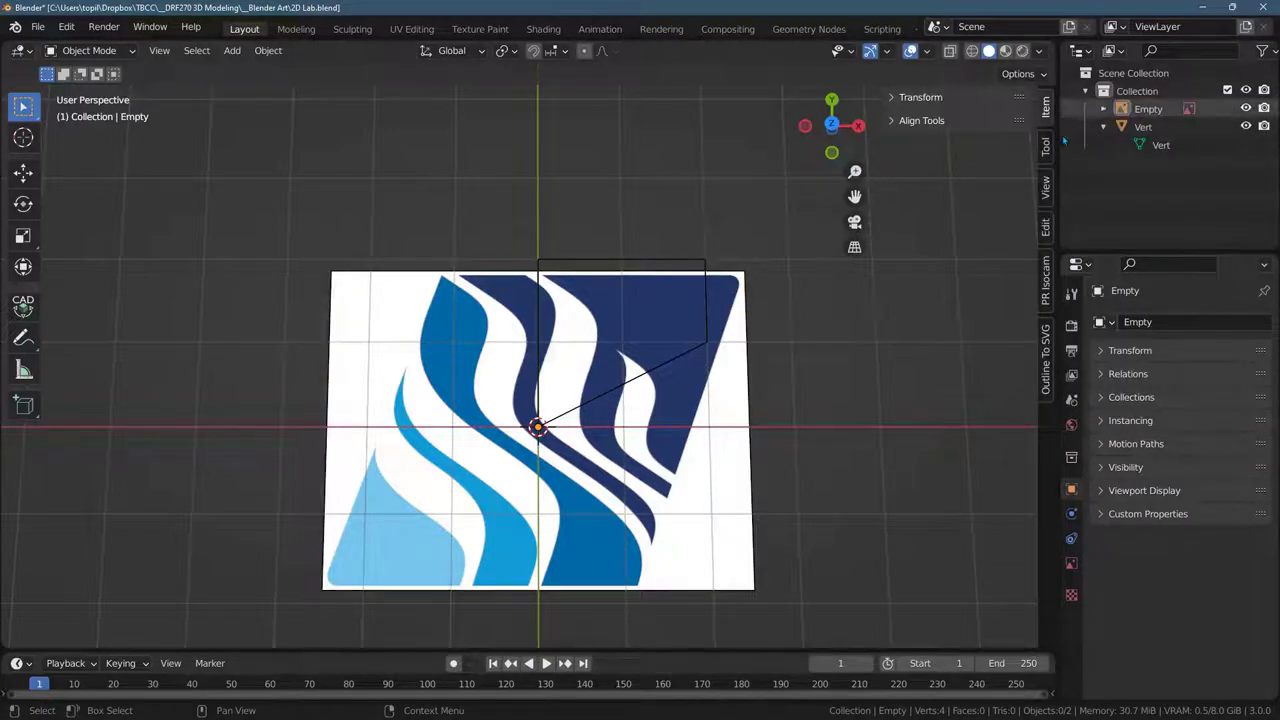
right_click(1160, 127)
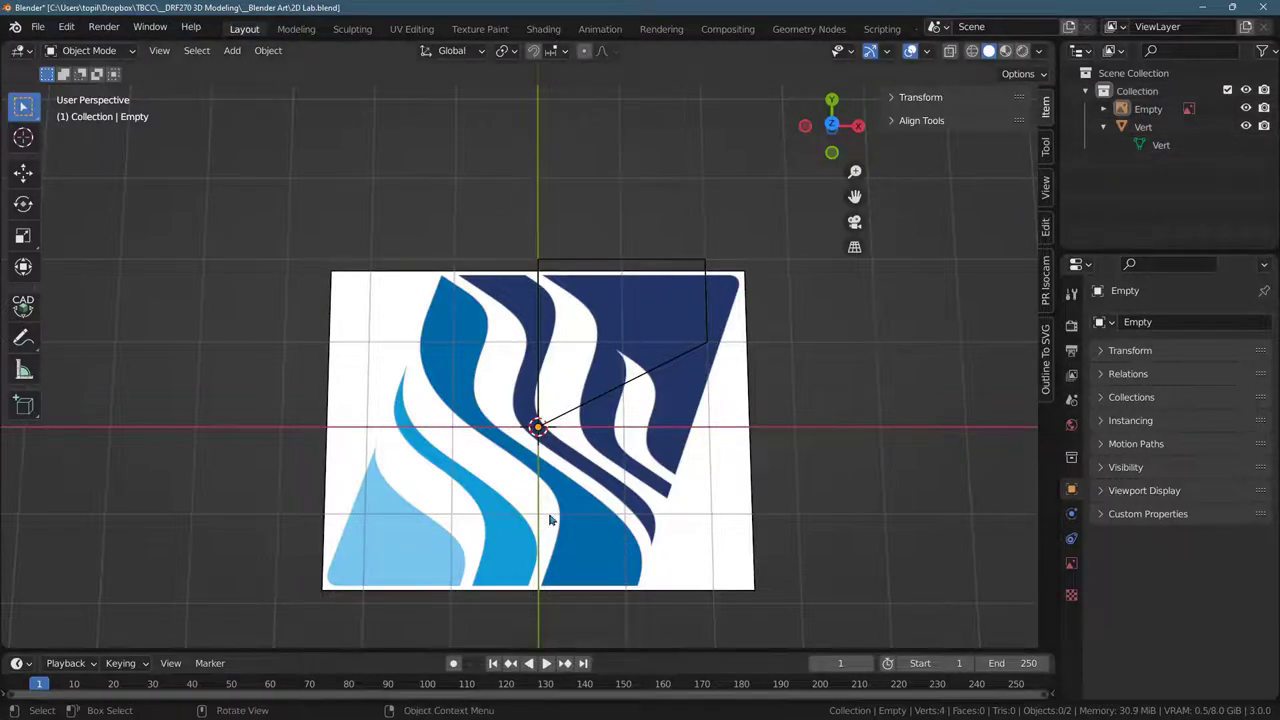
- Switch to the top orthographic view and enter Edit Mode on the Vert outline
middle_click_drag(538, 552, 322, 627)
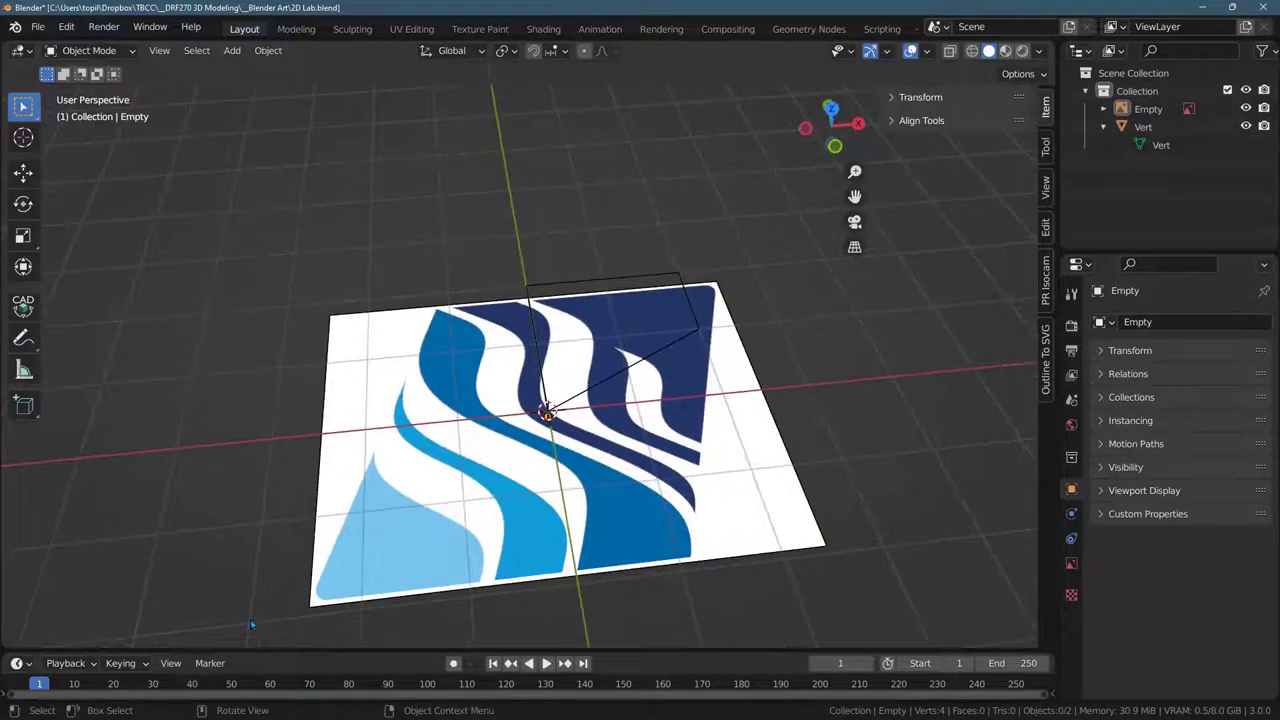
middle_click_drag(305, 500, 255, 575)
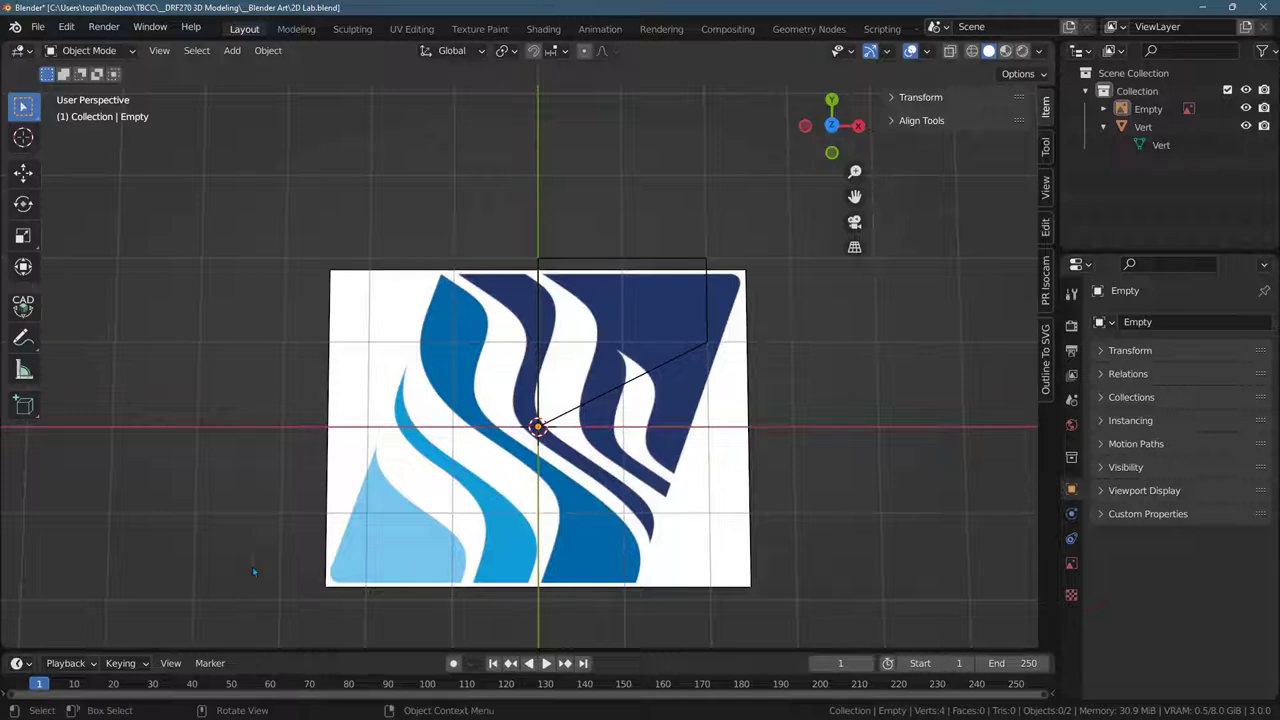
middle_click_drag(589, 427, 703, 193)
left_click(831, 108)
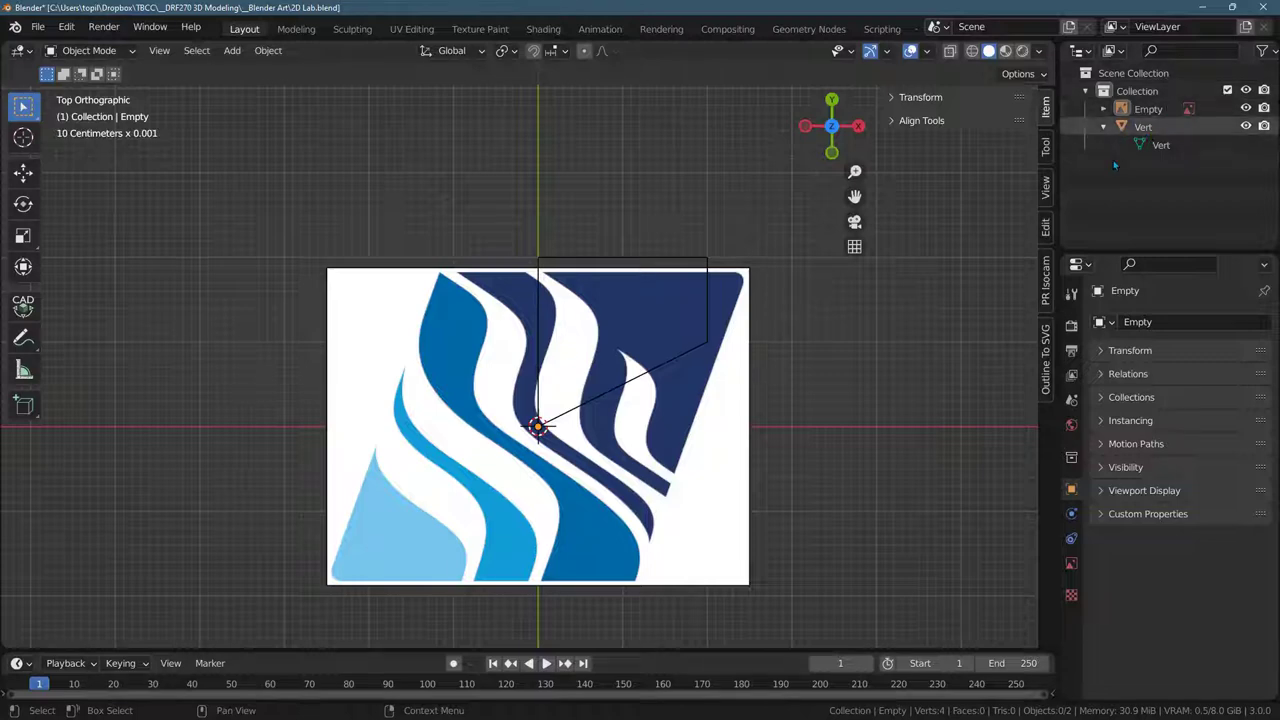
left_click(1125, 127)
scroll(553, 493, "up", 3)
scroll(434, 537, "down", 1)
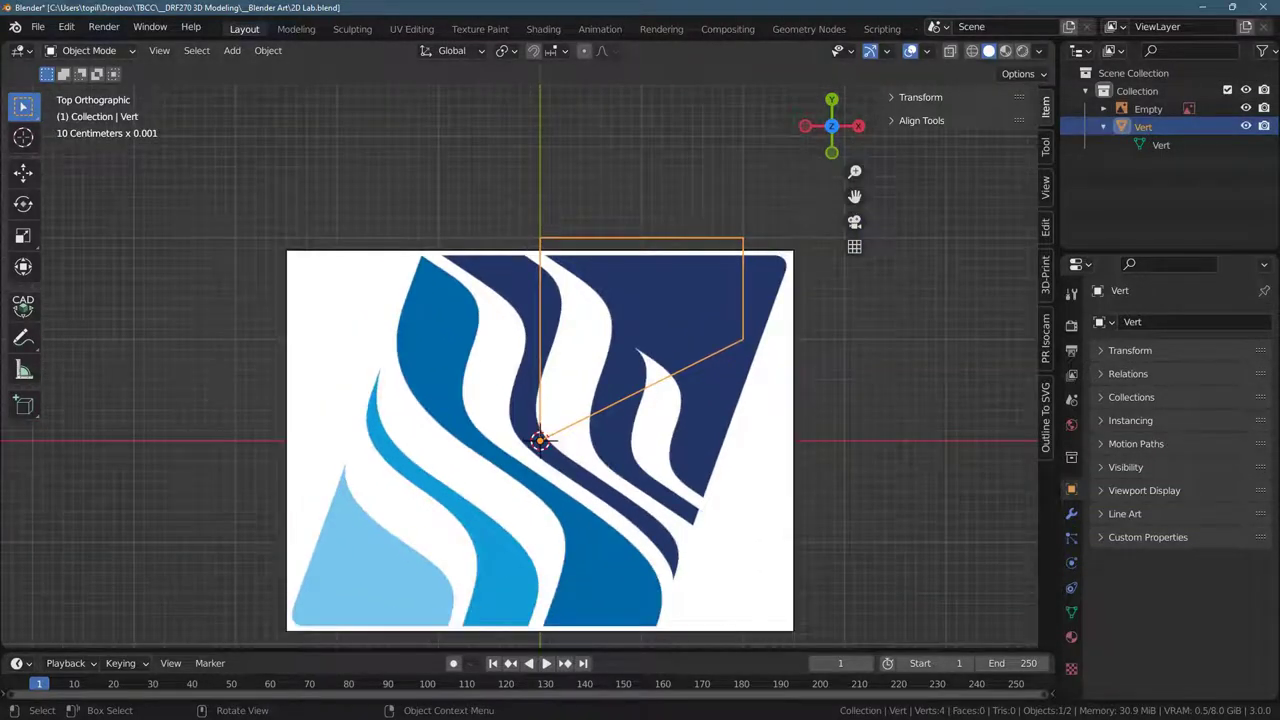
left_click(88, 50)
left_click(95, 66)
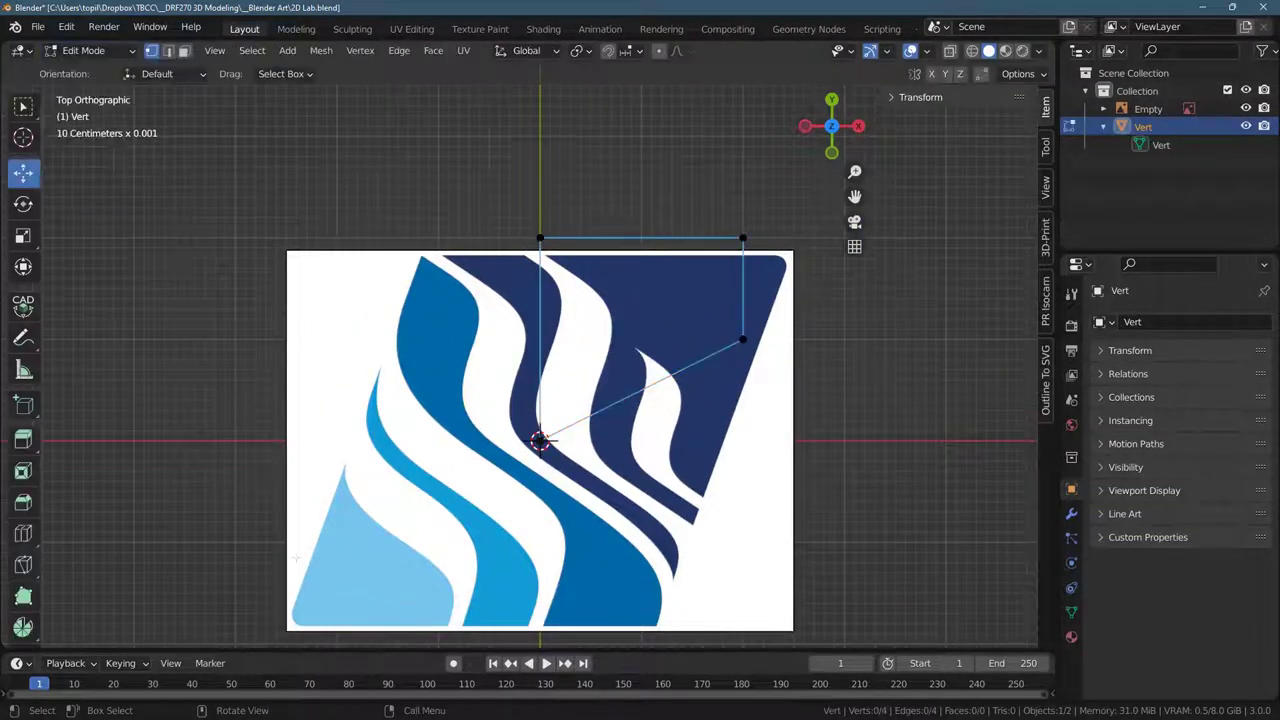
- Move the outline's vertex at the origin to the lower-left corner of the logo image
left_click_drag(515, 425, 548, 452)
key("g")
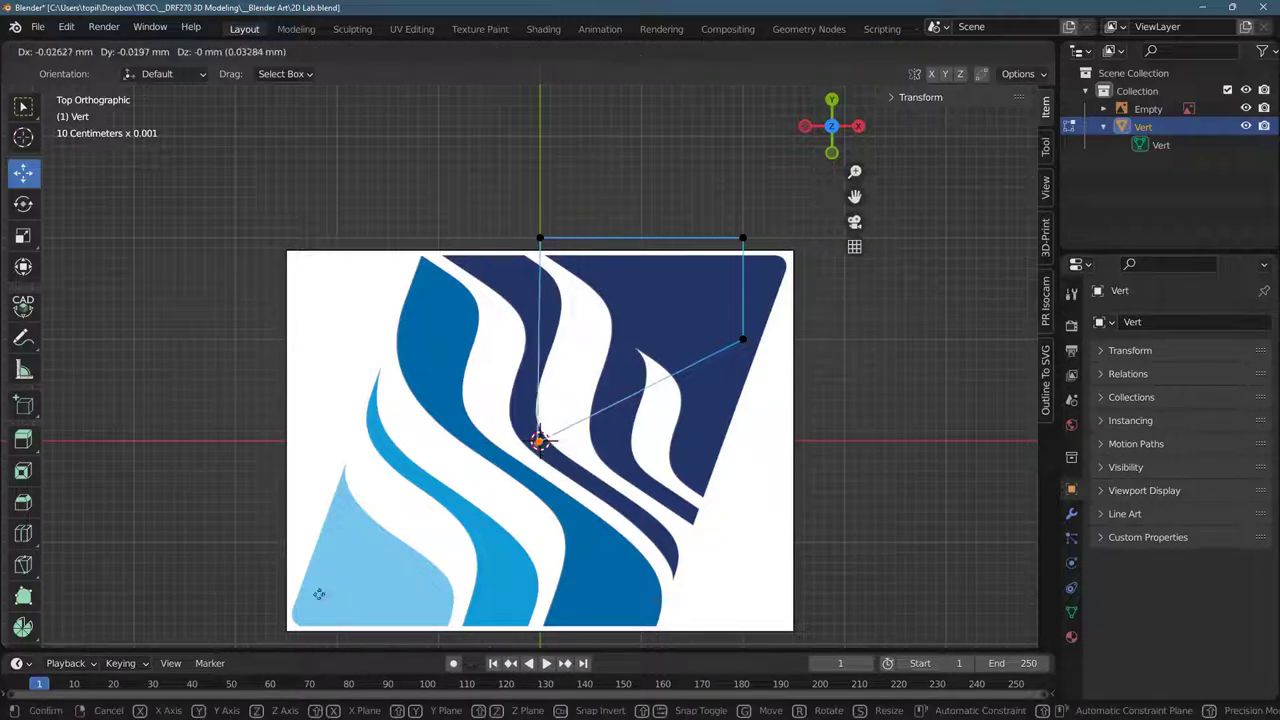
left_click(14, 90)
left_click(249, 264)
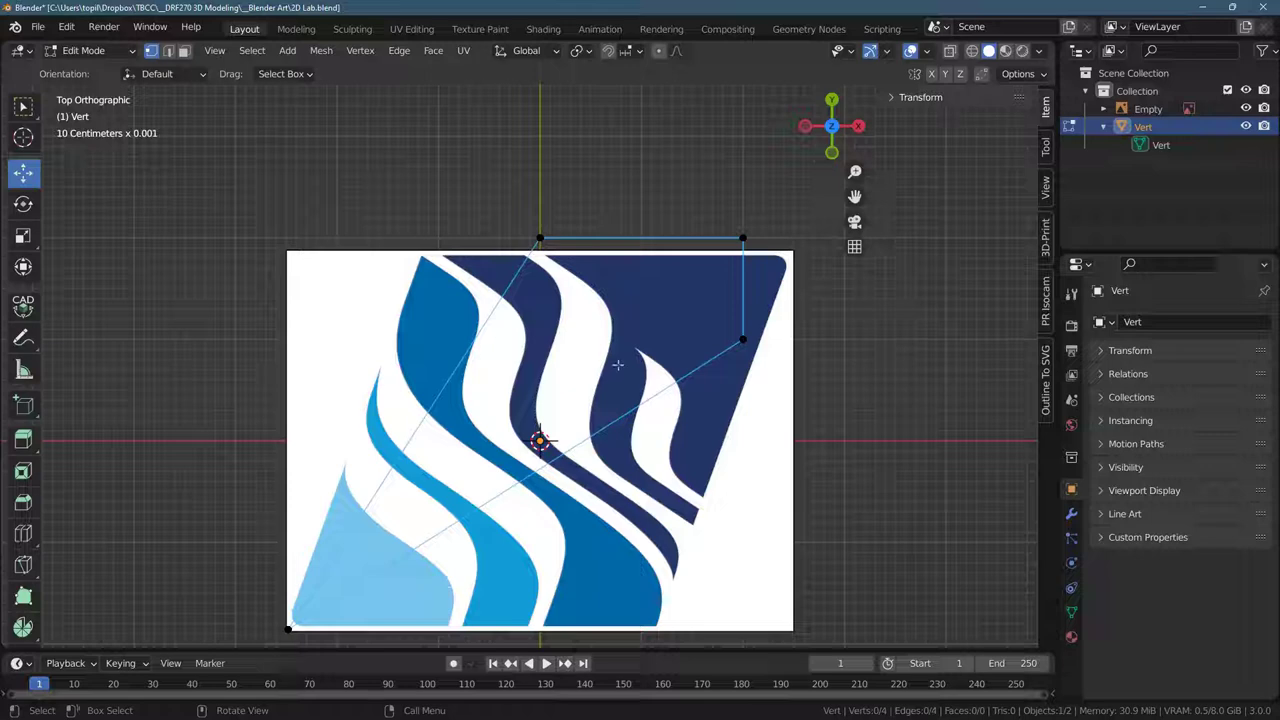
- Select the outline's upper-right vertex and clear the selection again
key("ctrl+z")
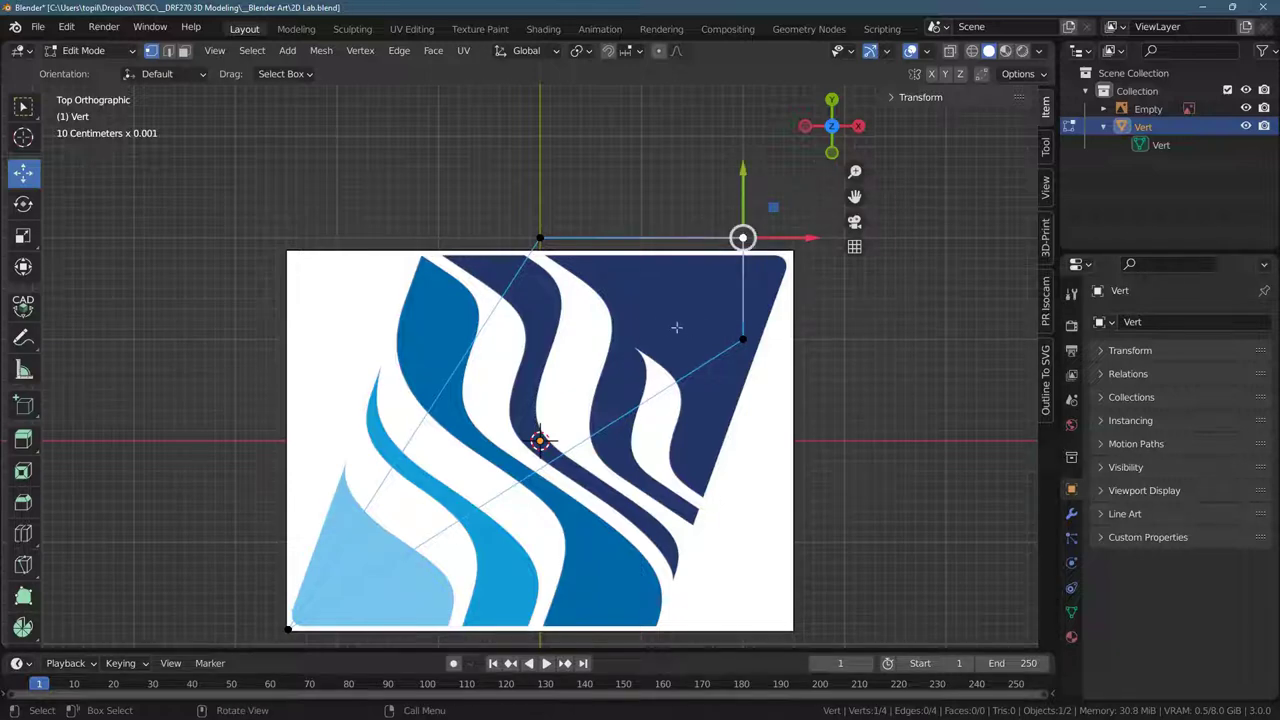
scroll(686, 335, "up", 4)
middle_click_drag(581, 402, 137, 570, "shift")
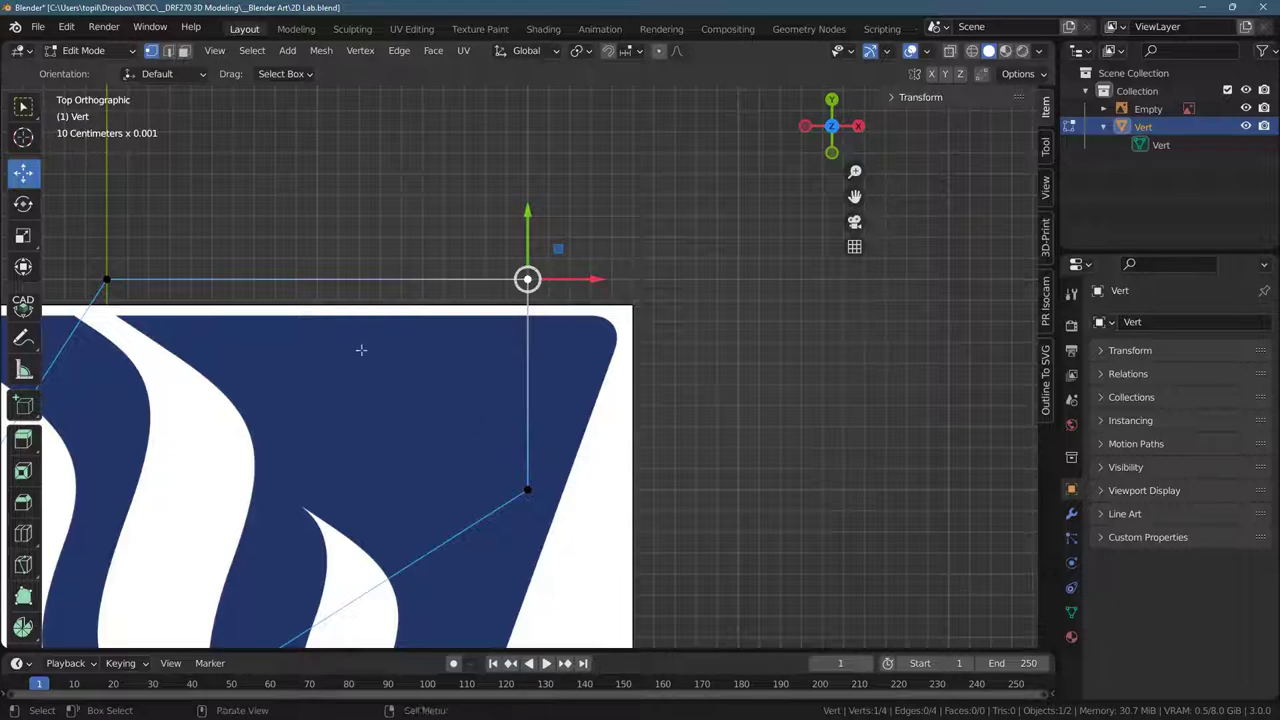
left_click_drag(452, 184, 742, 481)
scroll(549, 613, "down", 4)
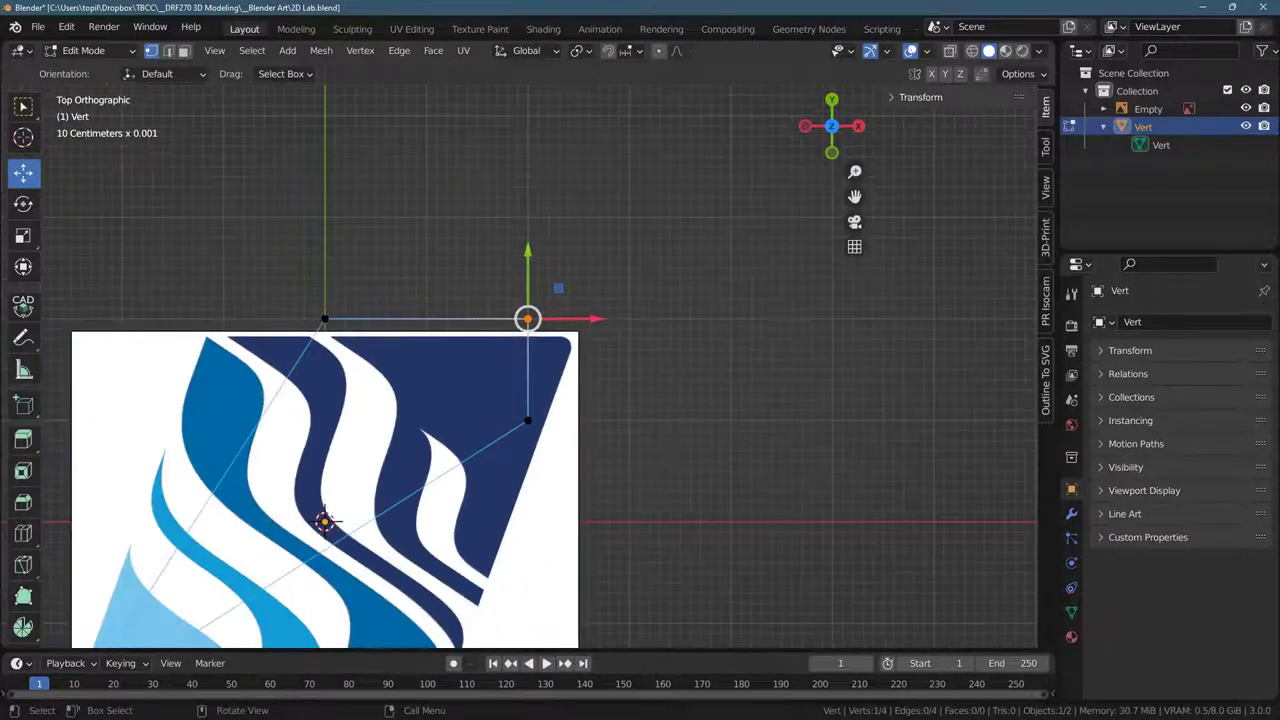
left_click_drag(381, 410, 506, 615)
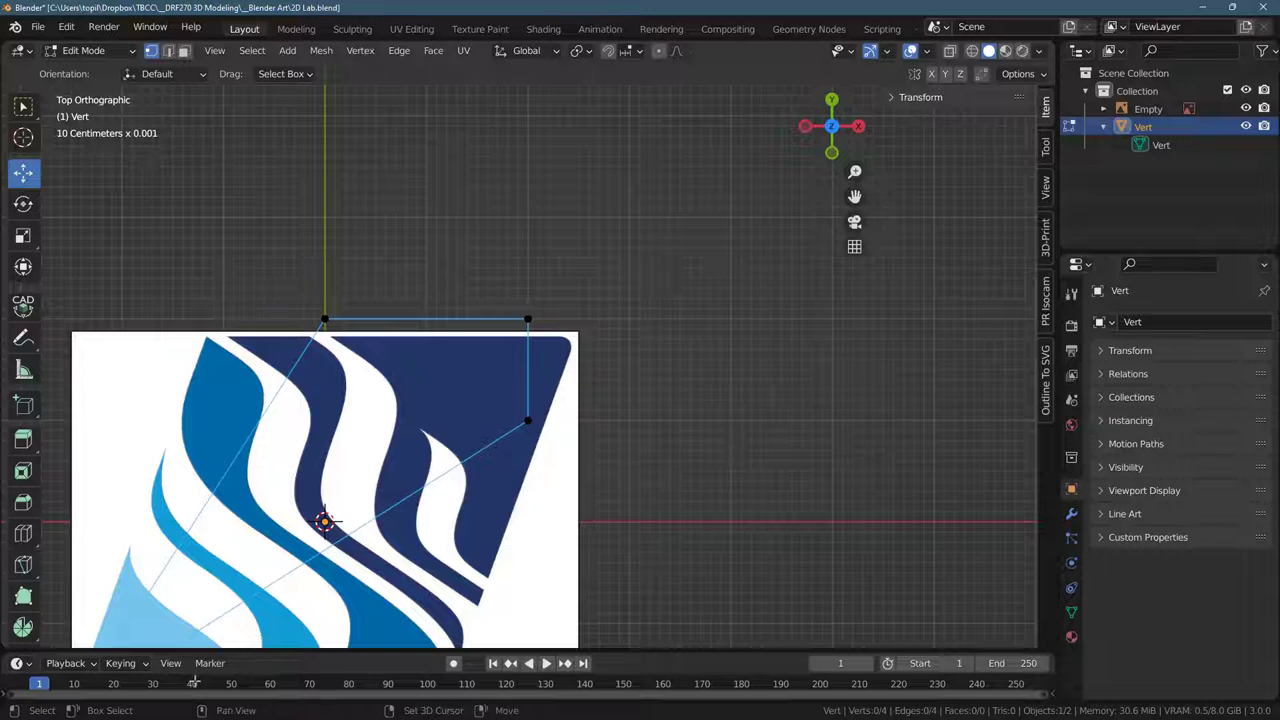
middle_click_drag(261, 643, 528, 533, "shift")
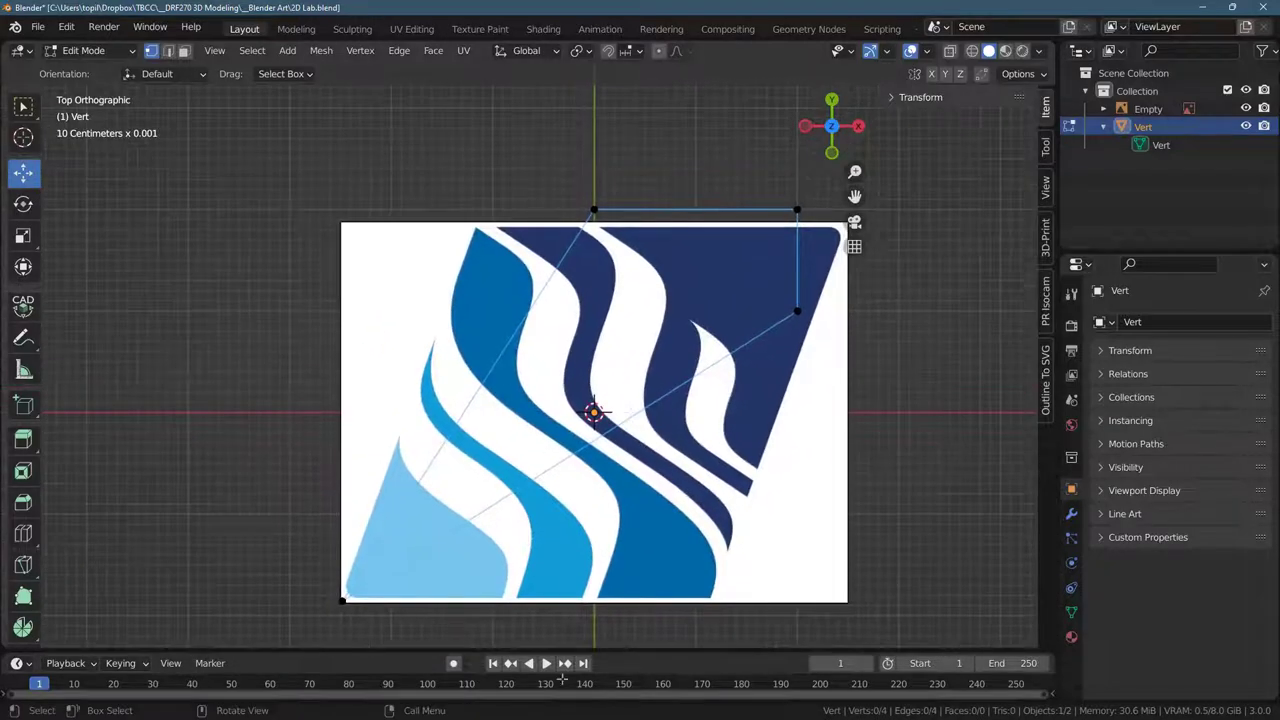